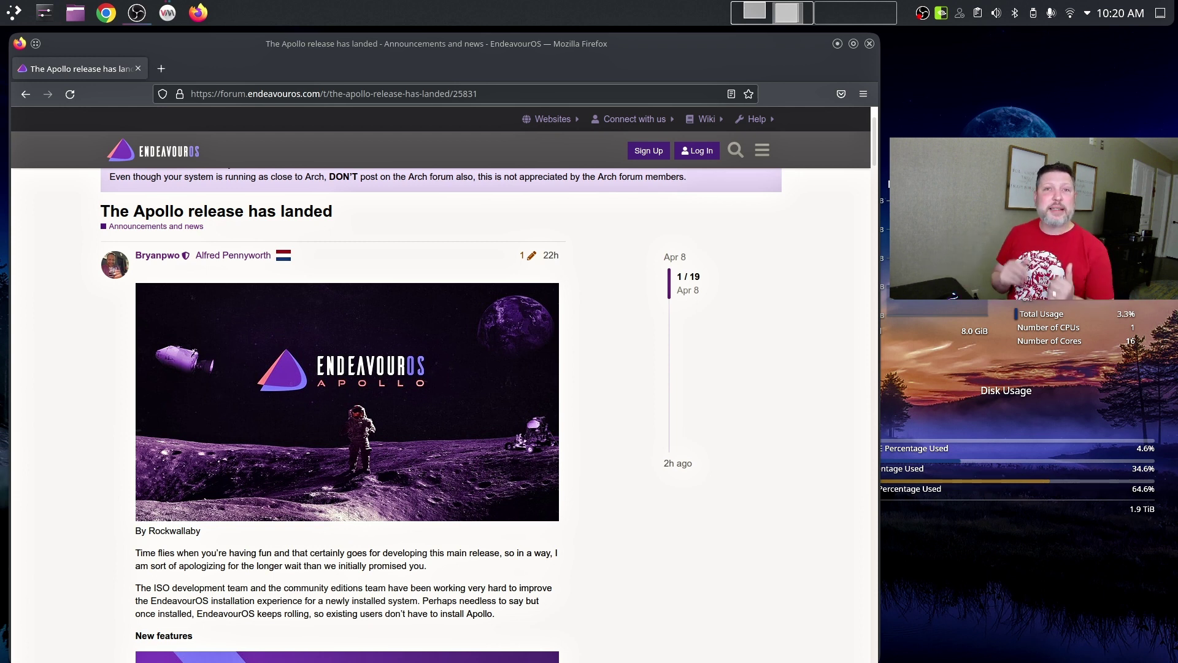
Scroll past the ISO and installed-system feature lists to the Worm window manager section
scroll(385, 386, down, 5)
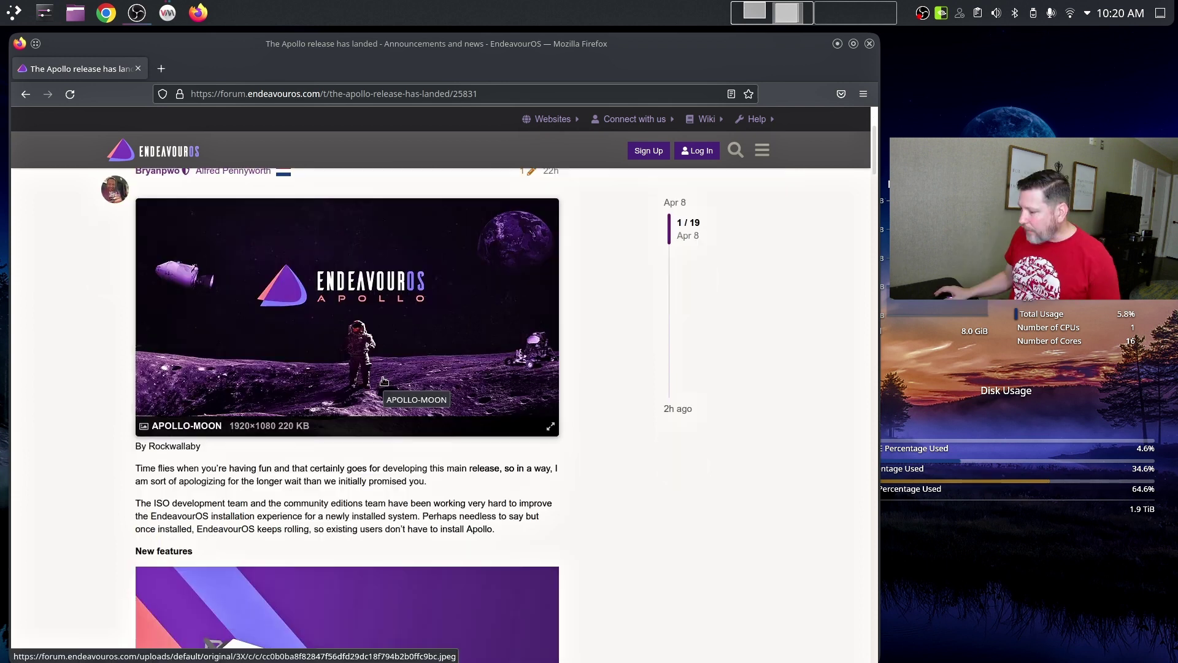
scroll(384, 385, down, 6)
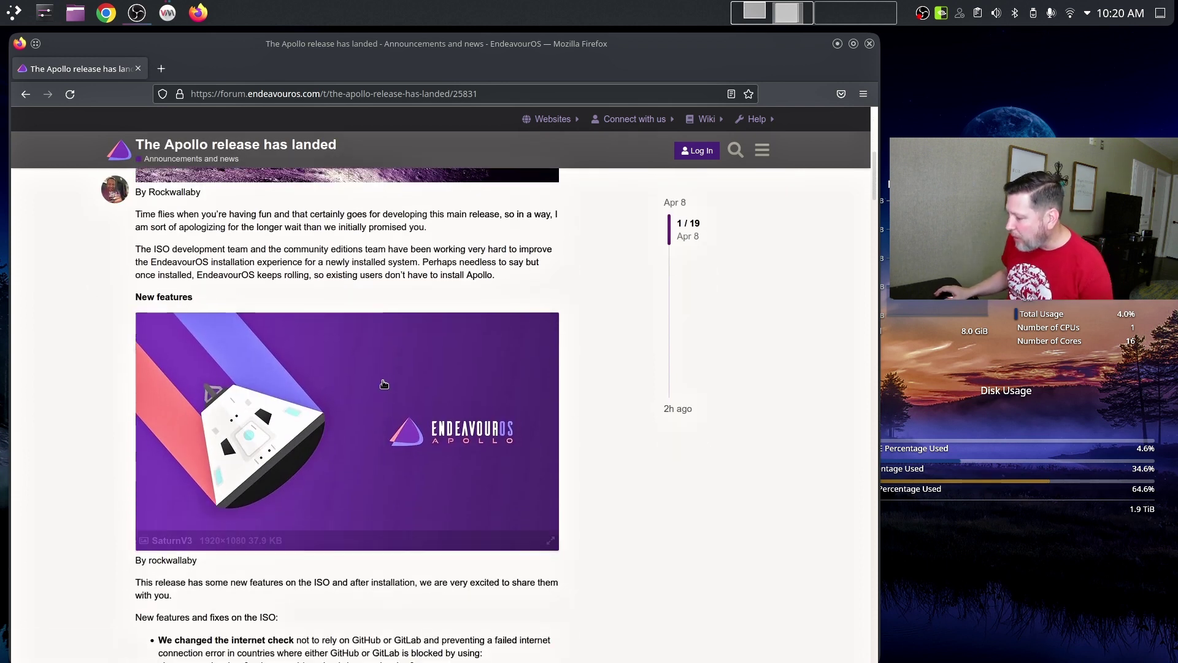
scroll(375, 370, down, 1)
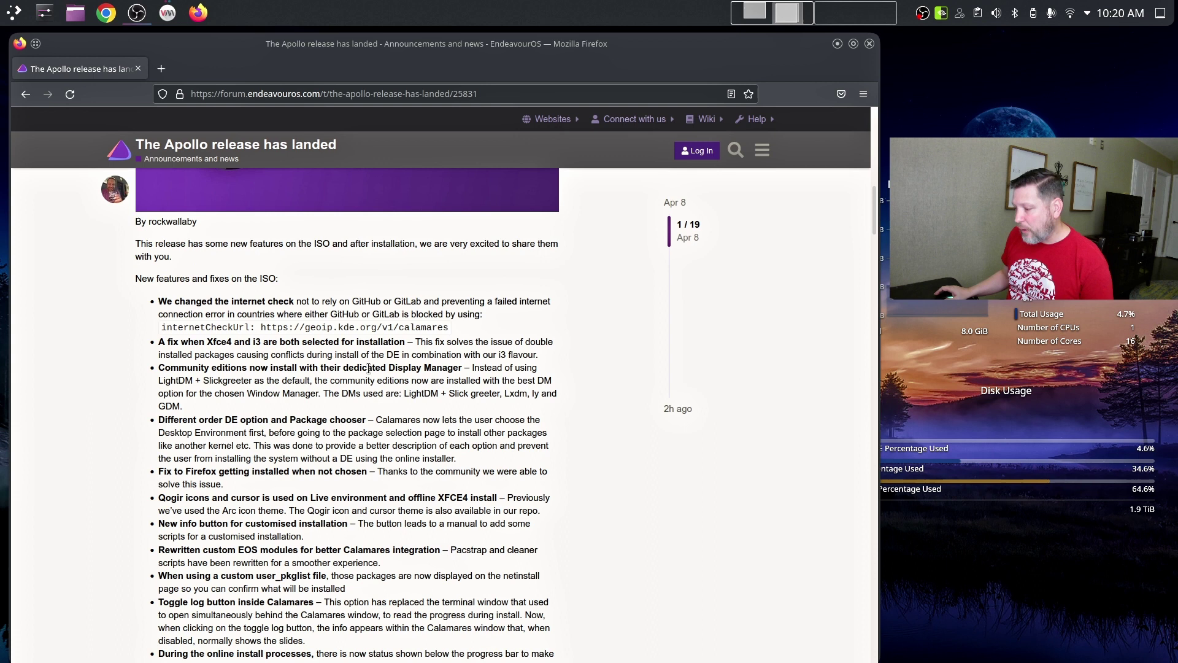
scroll(341, 350, down, 2)
scroll(339, 346, down, 2)
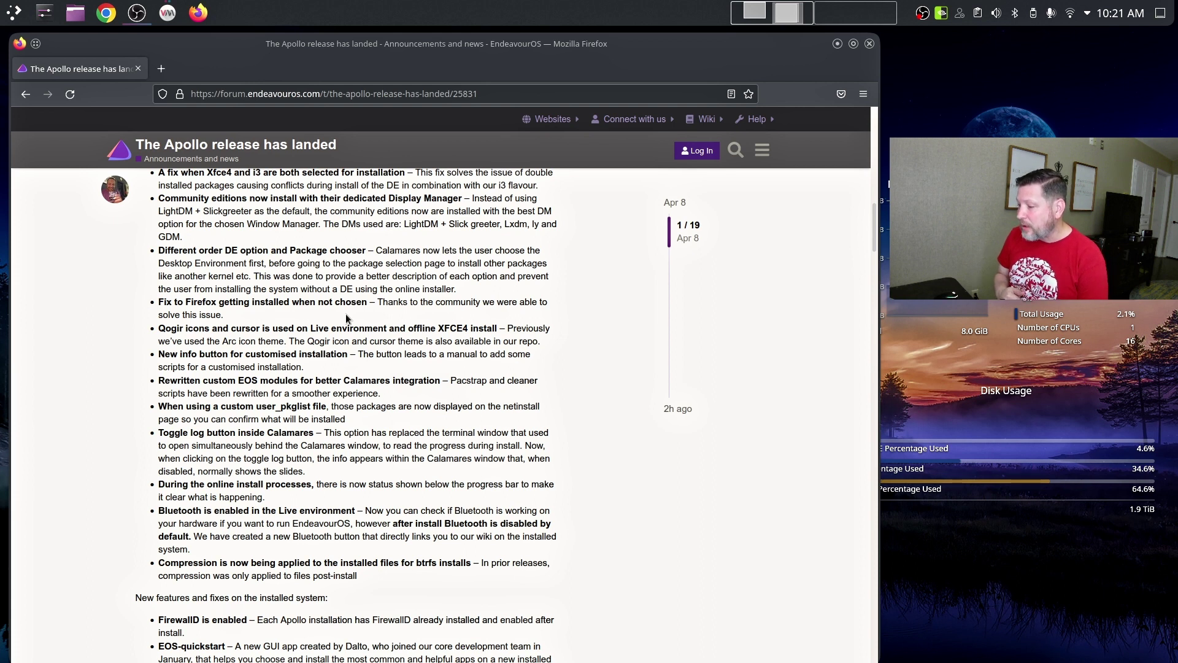
scroll(345, 314, down, 3)
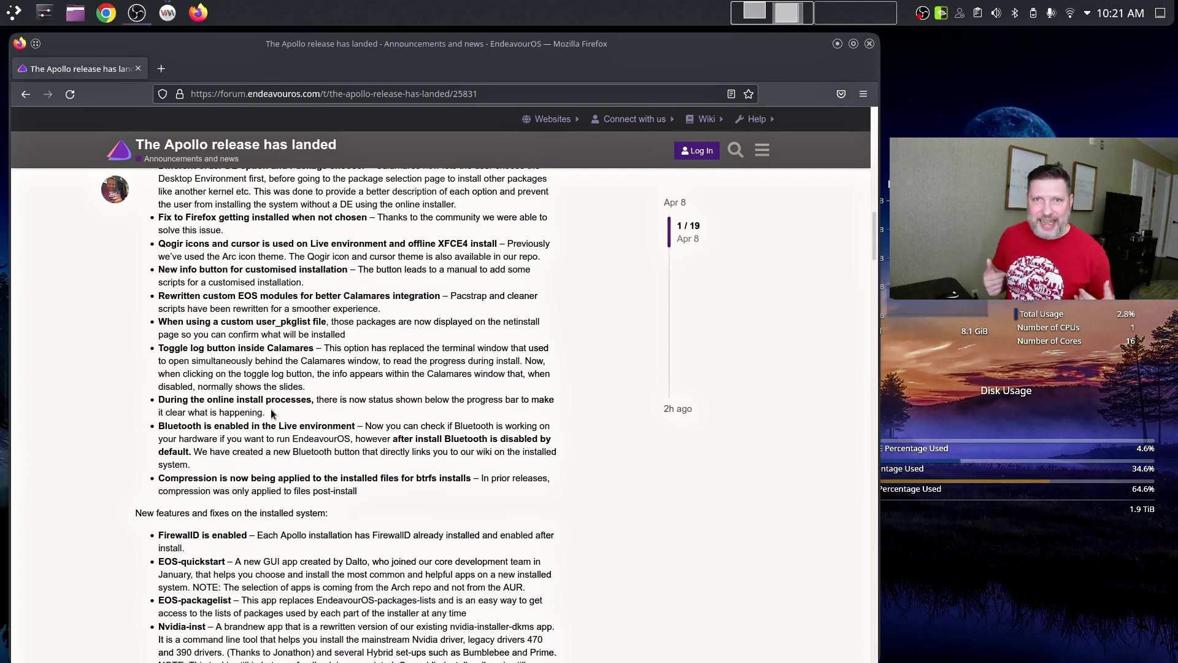
scroll(272, 413, down, 3)
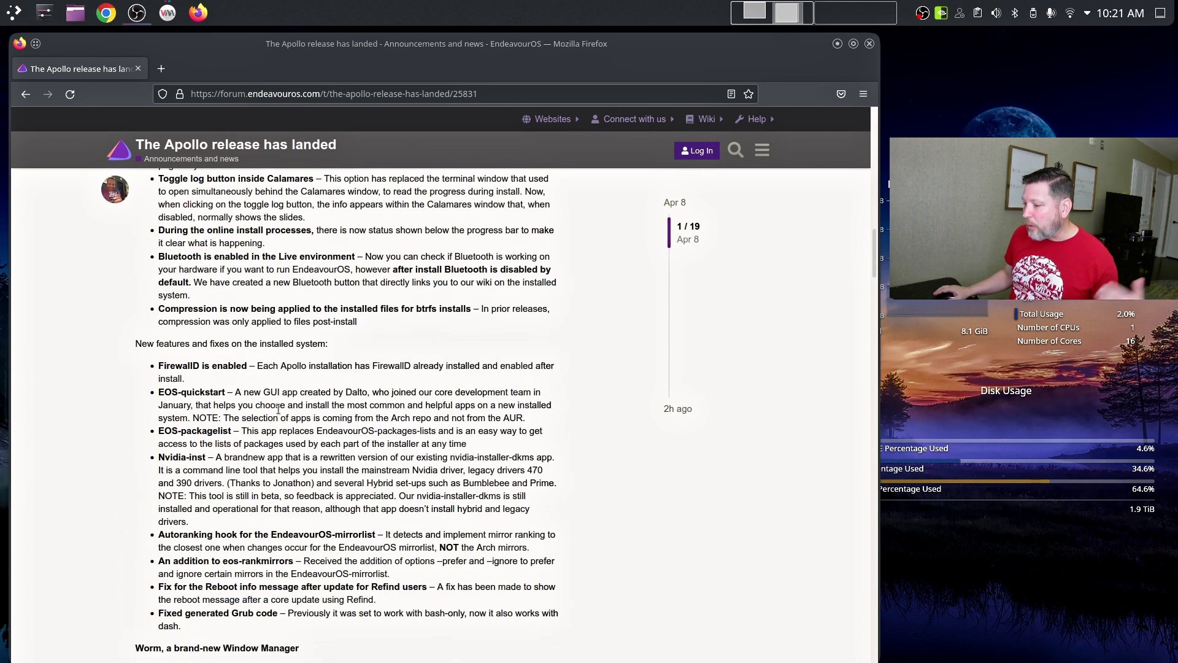
scroll(278, 407, down, 2)
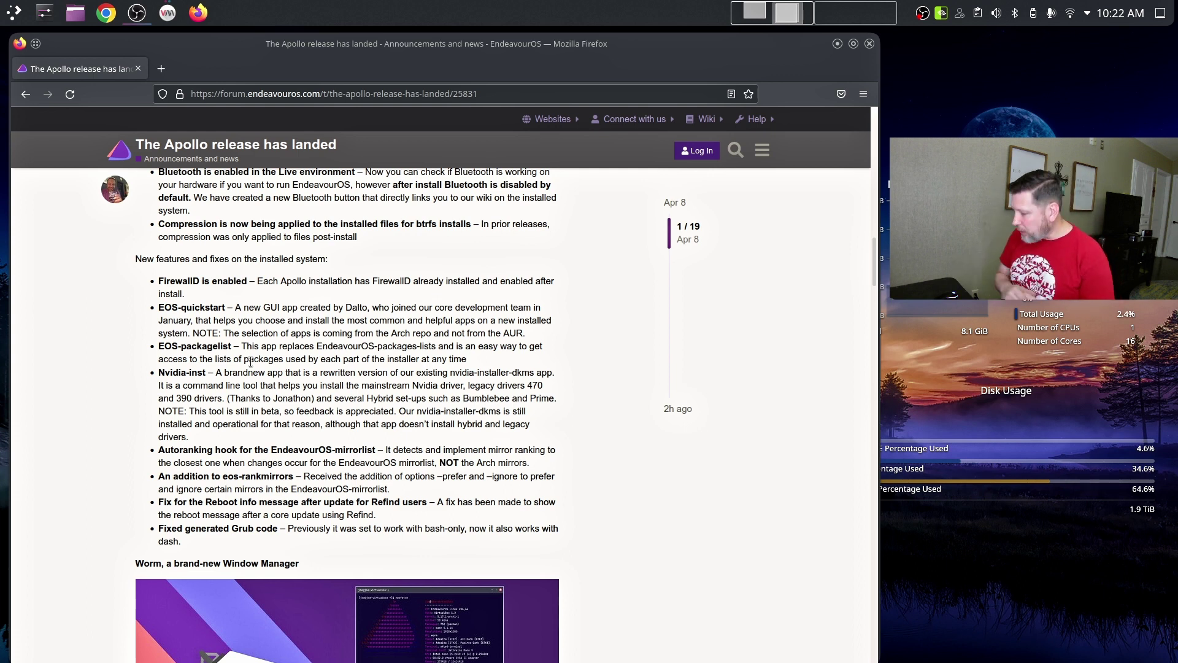
scroll(324, 374, down, 3)
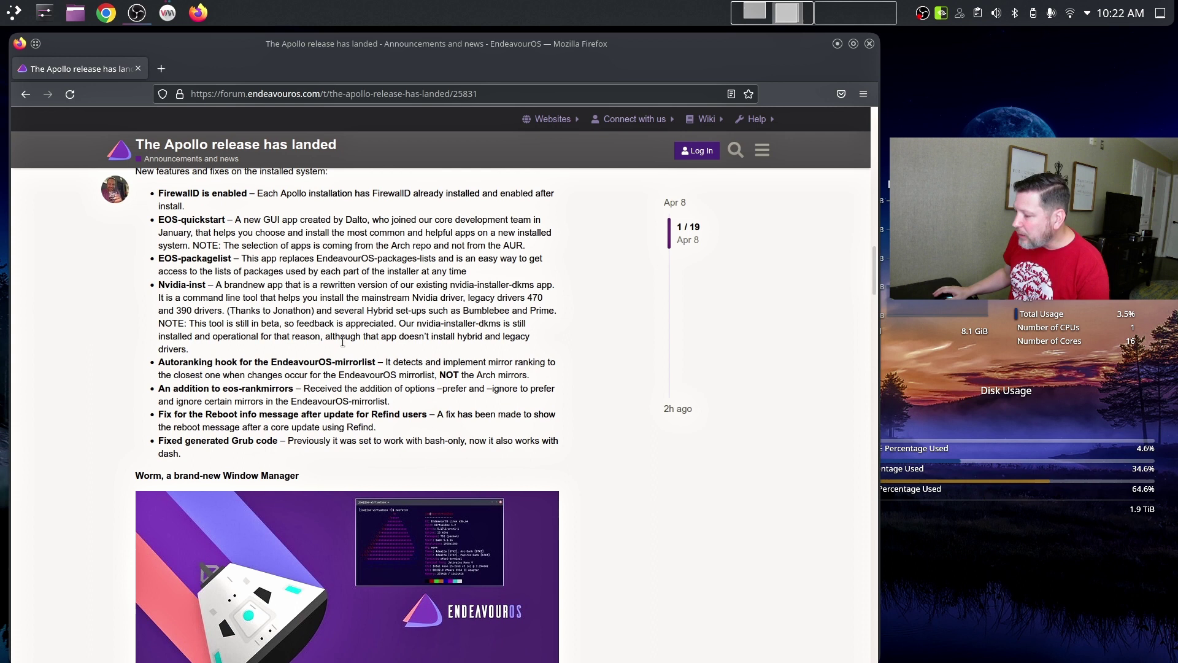
scroll(342, 341, down, 6)
scroll(337, 336, down, 2)
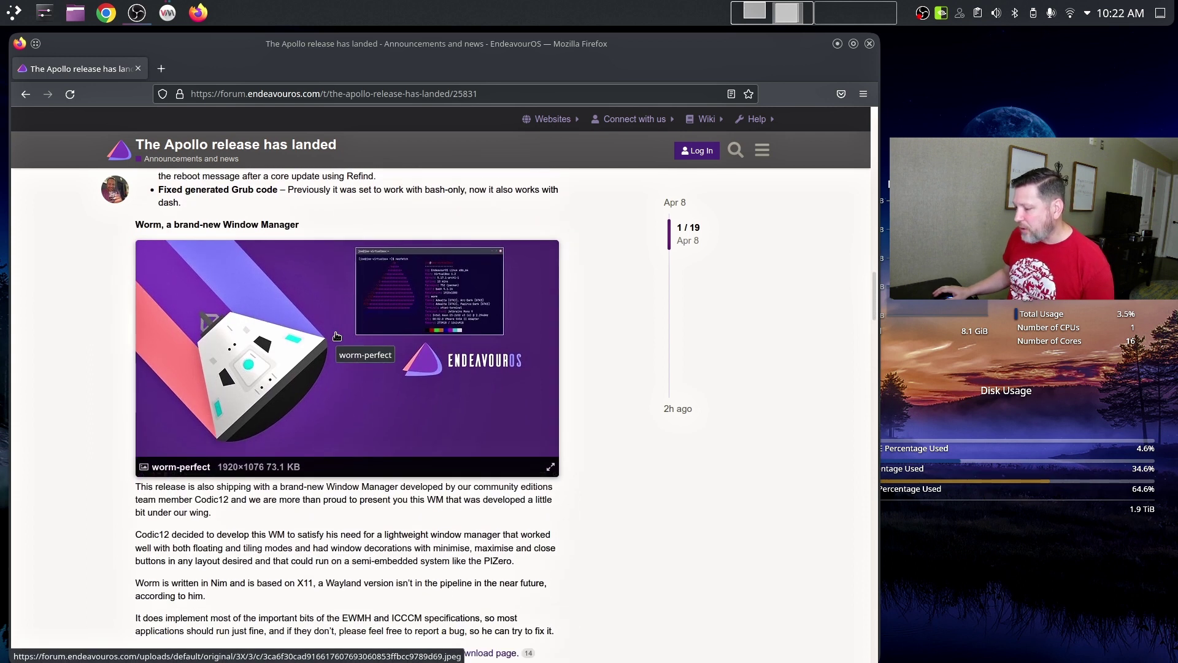
scroll(337, 336, down, 2)
scroll(336, 336, up, 2)
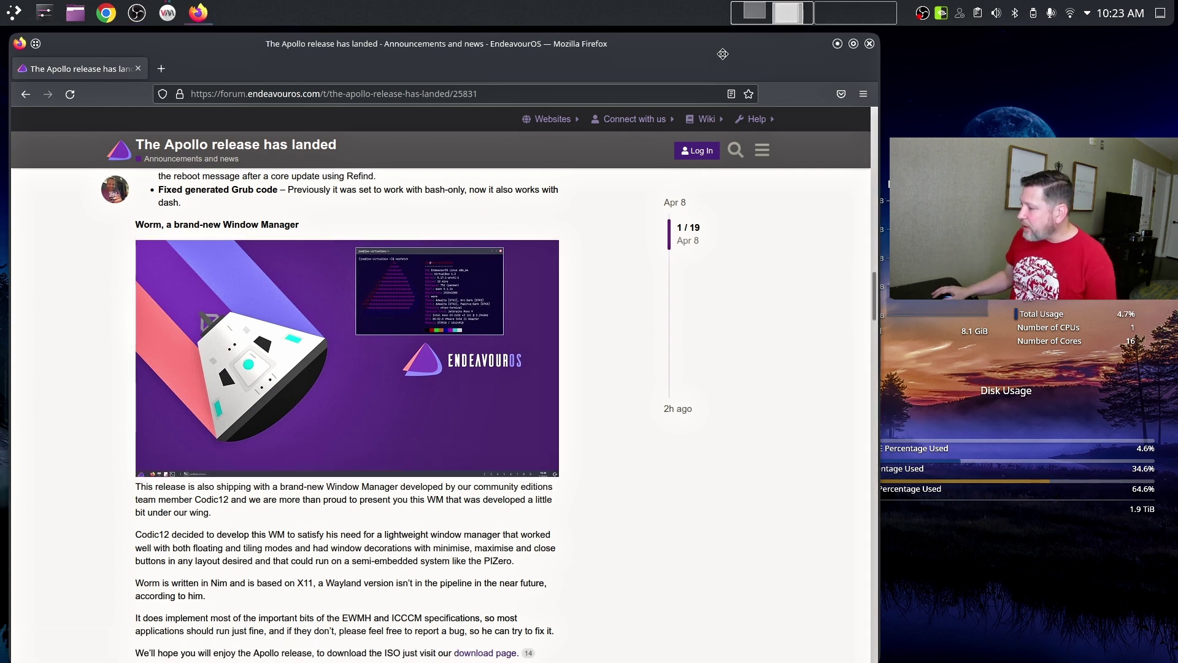
Bring the Firefox window showing the forum post to the front
drag(722, 57, 721, 51)
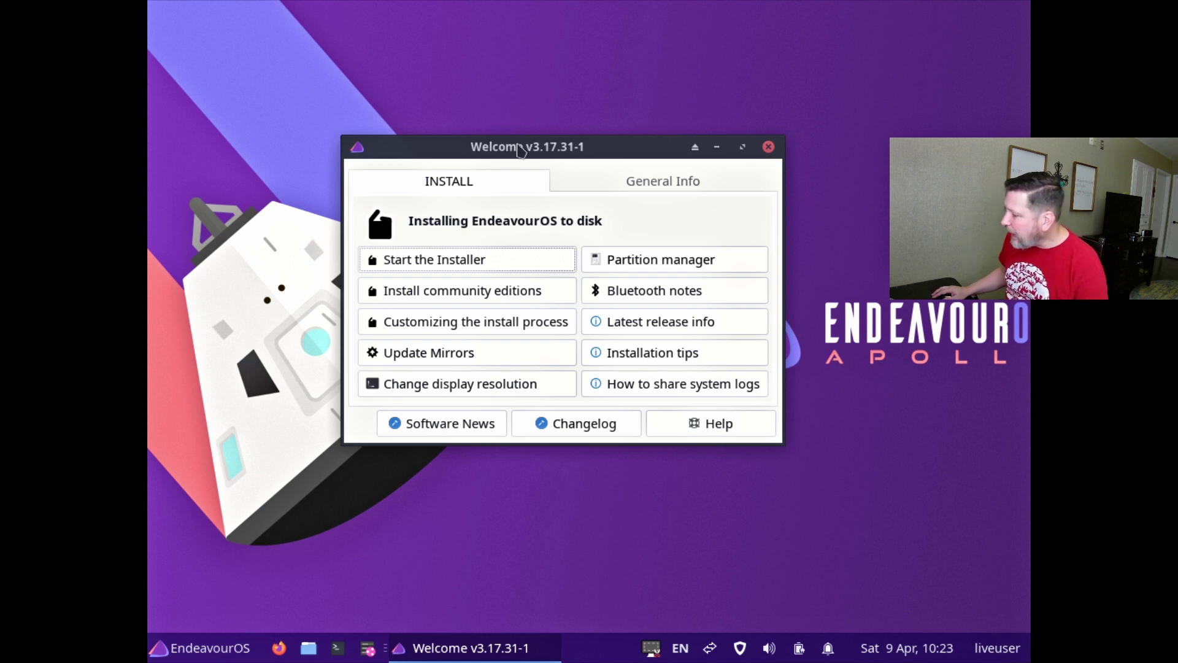
drag(498, 155, 517, 146)
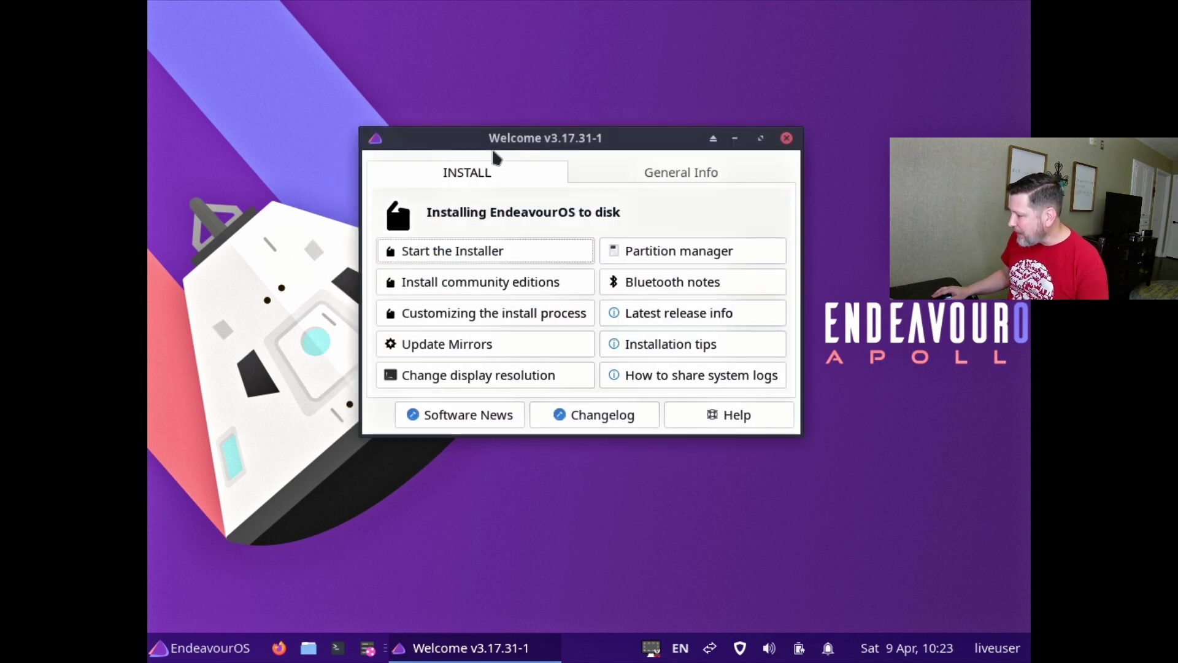
click(181, 649)
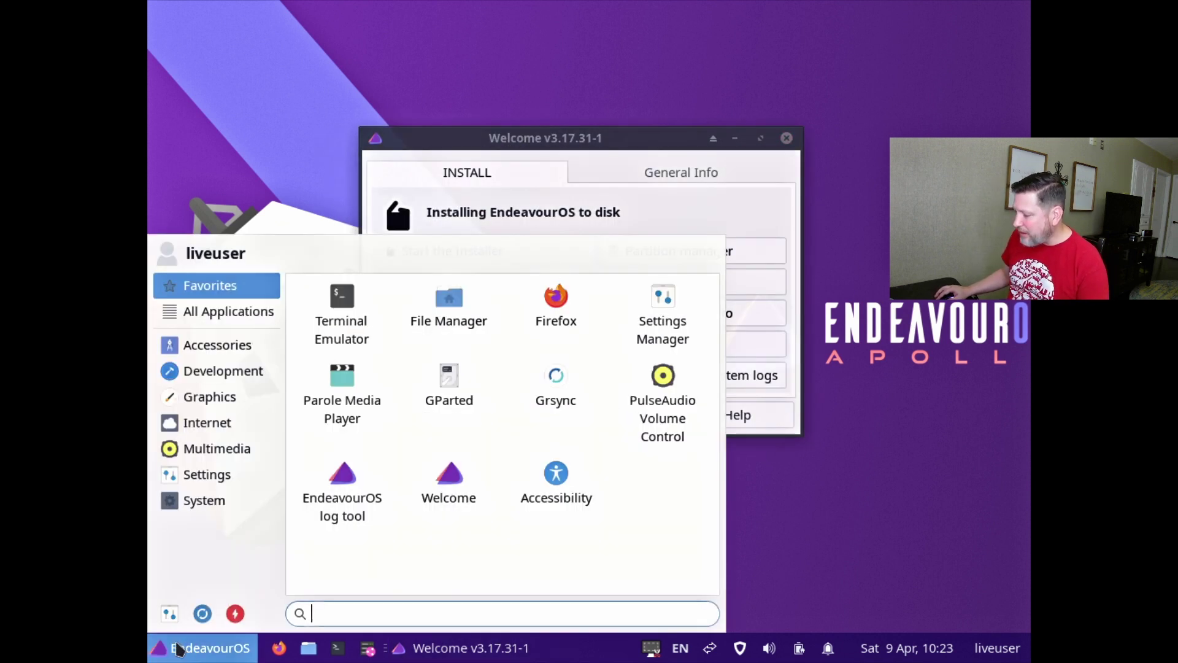
click(367, 290)
text(neofetch)
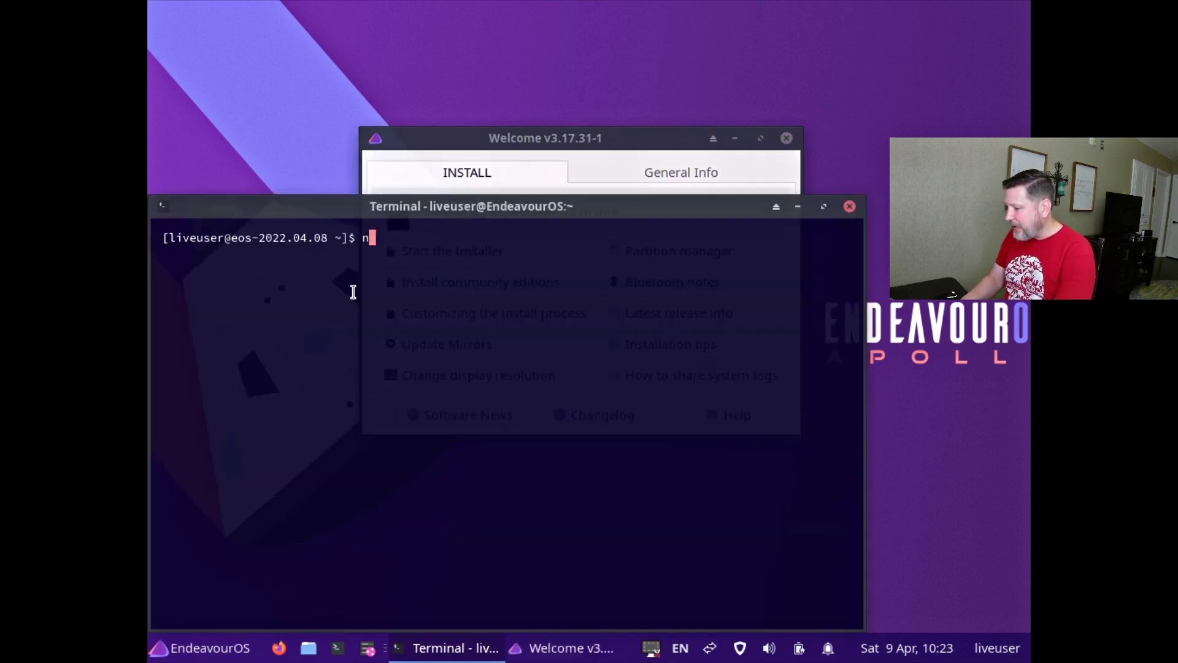
key(Return)
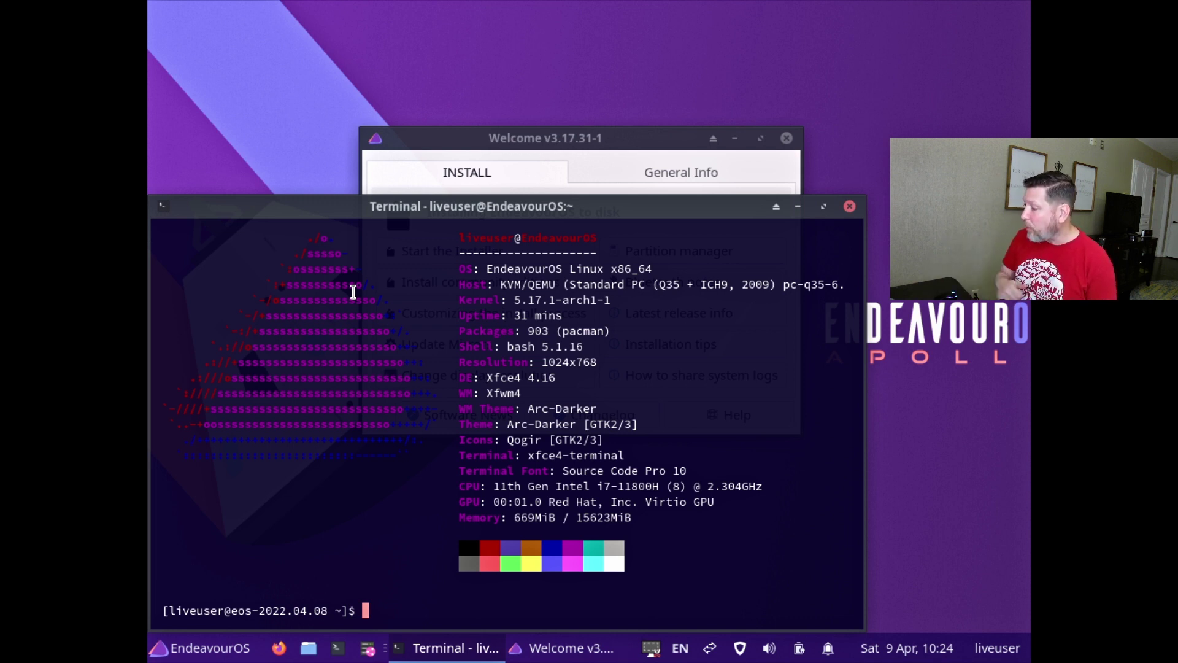
key(ctrl+d)
key(super)
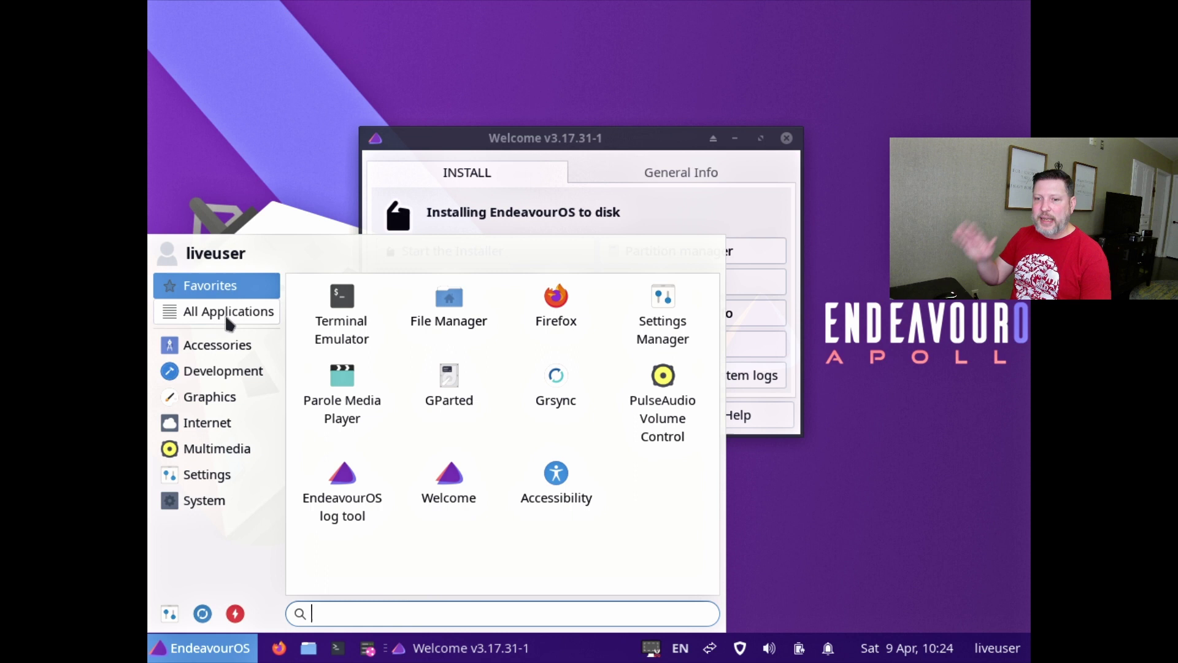
click(532, 147)
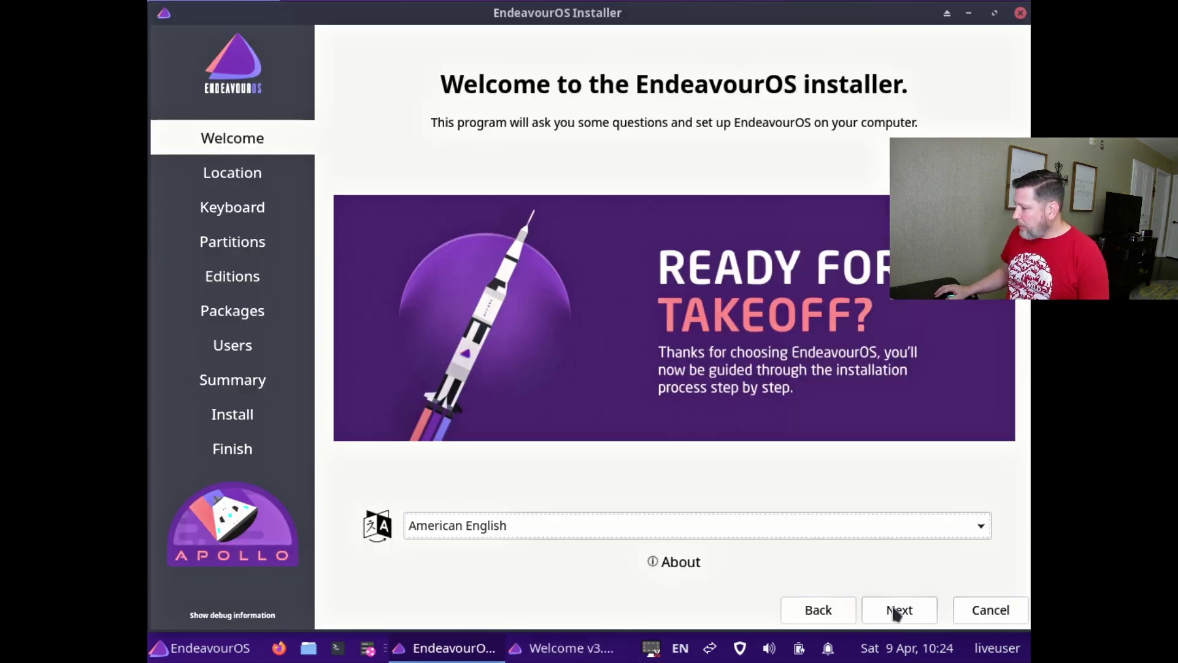
Accept American English, the Chicago time zone and the default keyboard, then erase the disk as btrfs
click(896, 611)
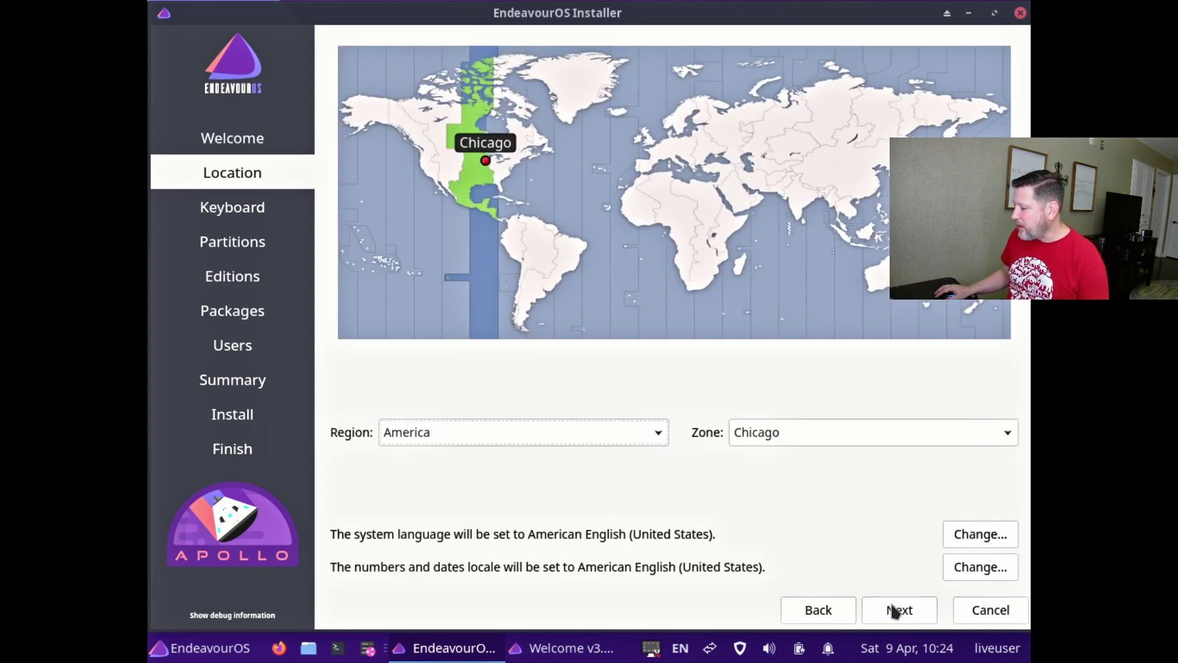
click(896, 611)
click(896, 611)
click(540, 100)
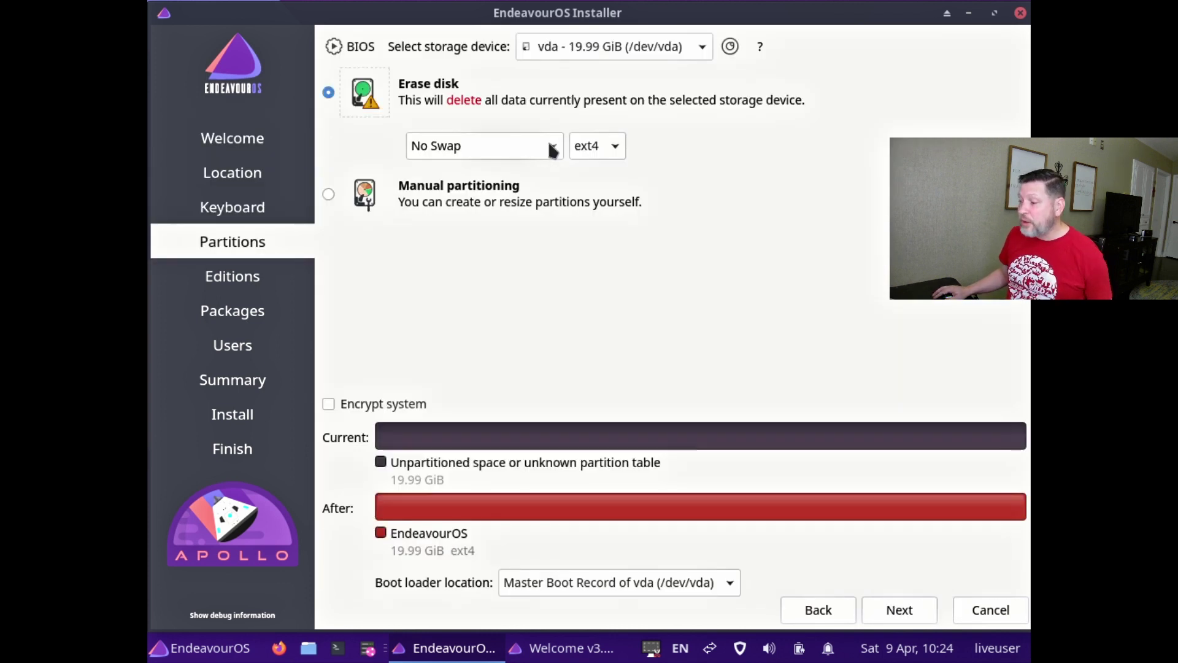
click(614, 152)
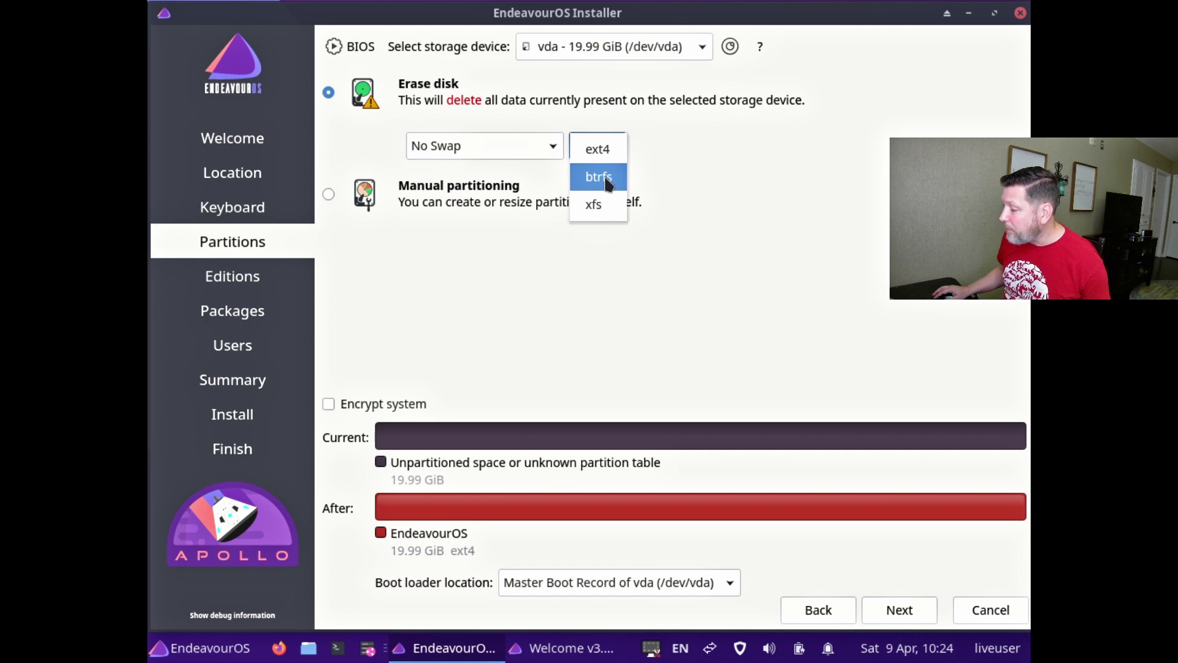
click(605, 179)
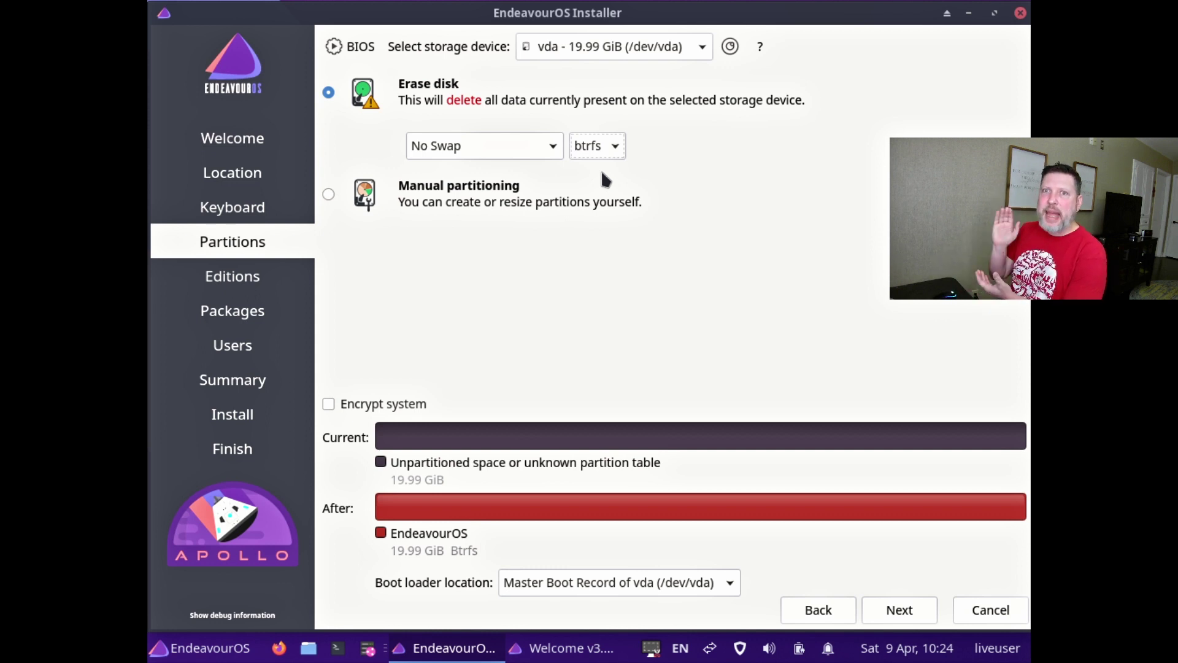
key(alt+n)
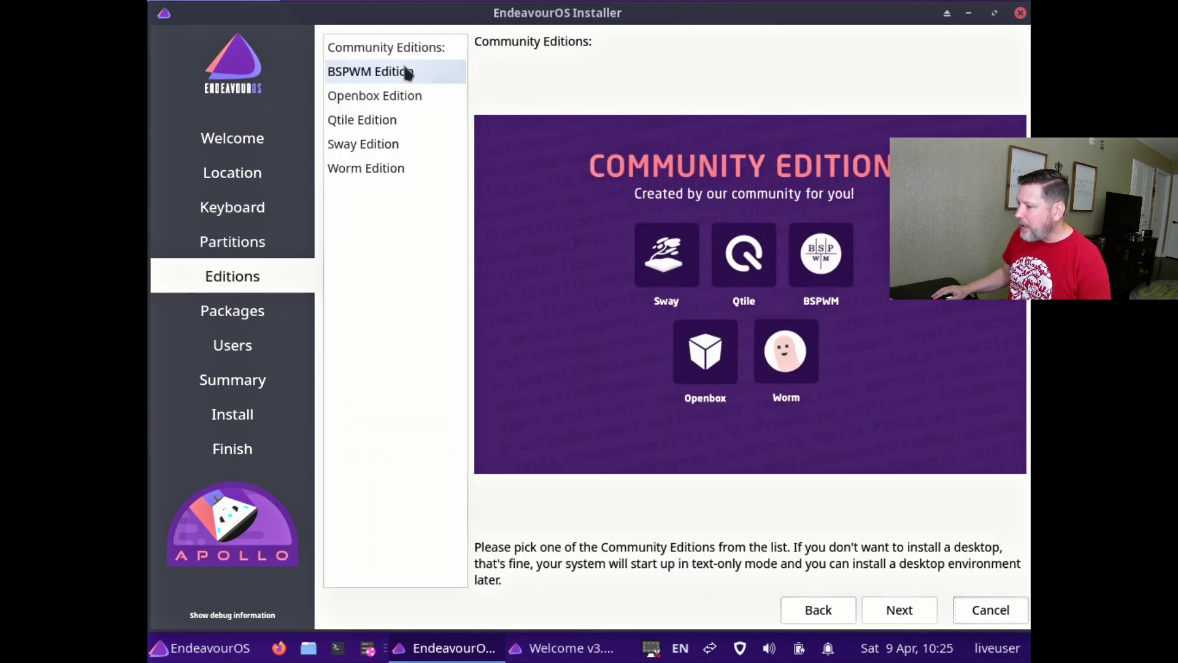
Preview the BSPWM, Openbox, Qtile and Sway editions, then select Worm Edition
click(382, 71)
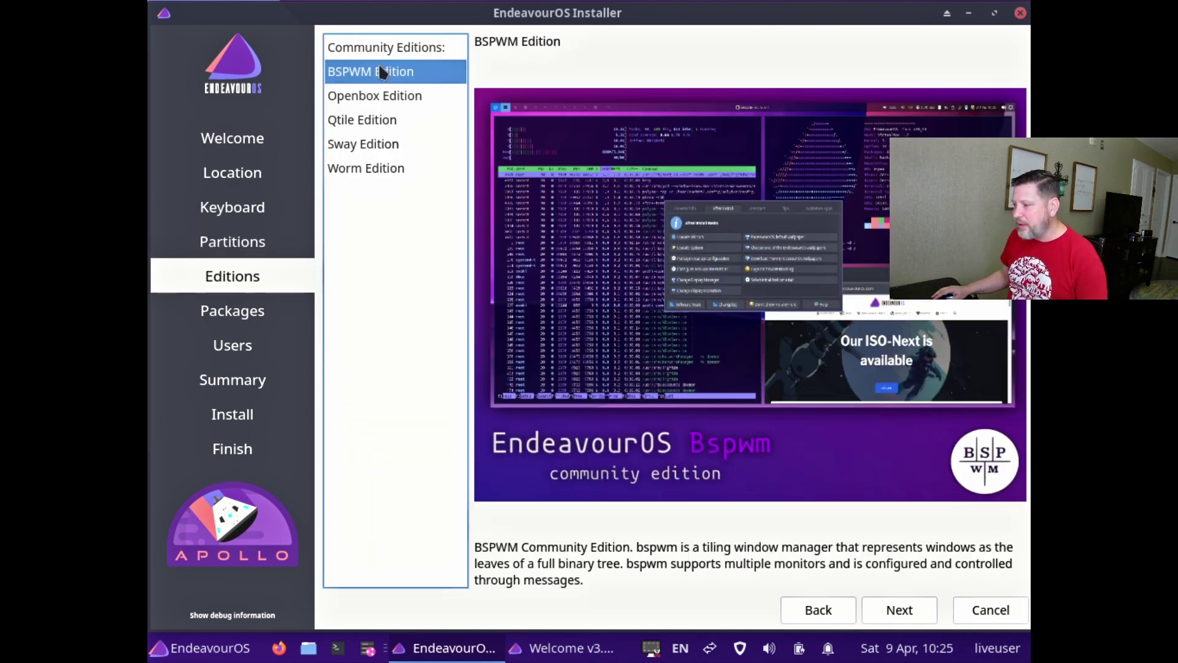
click(384, 98)
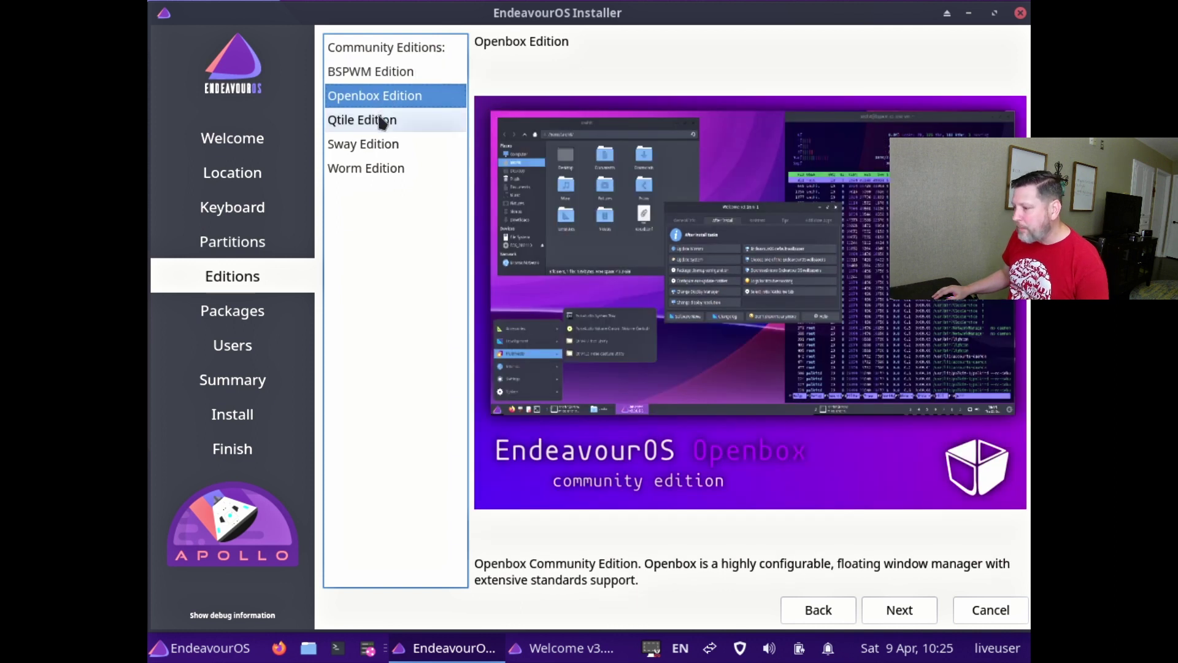
click(380, 120)
click(379, 147)
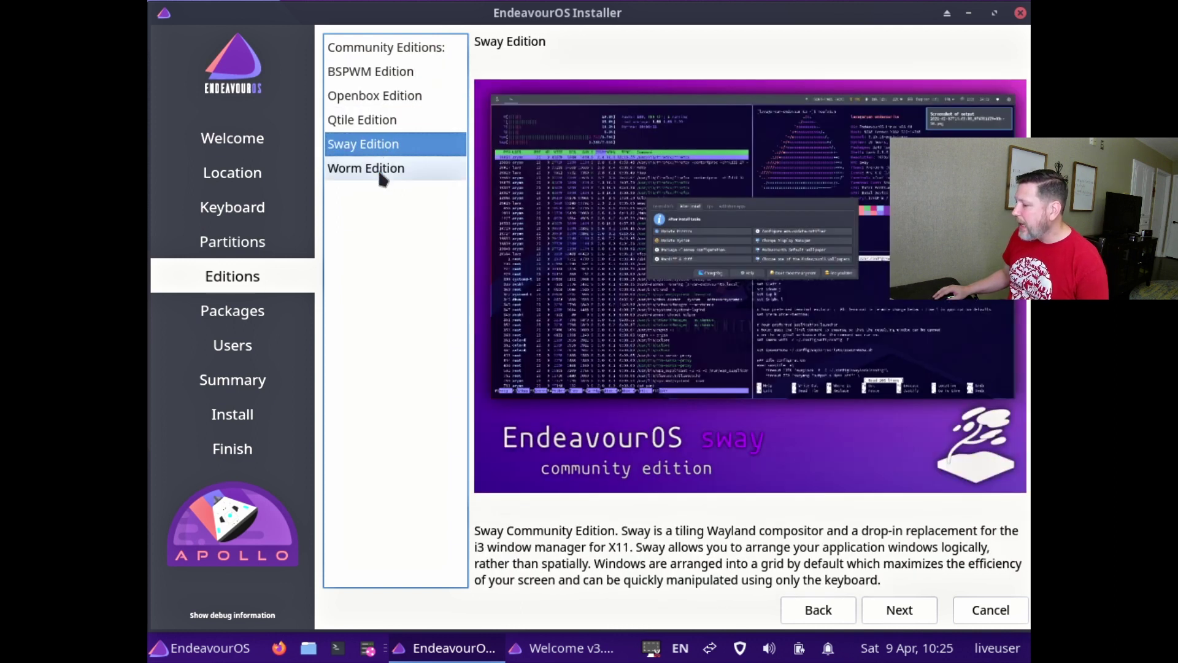
click(382, 174)
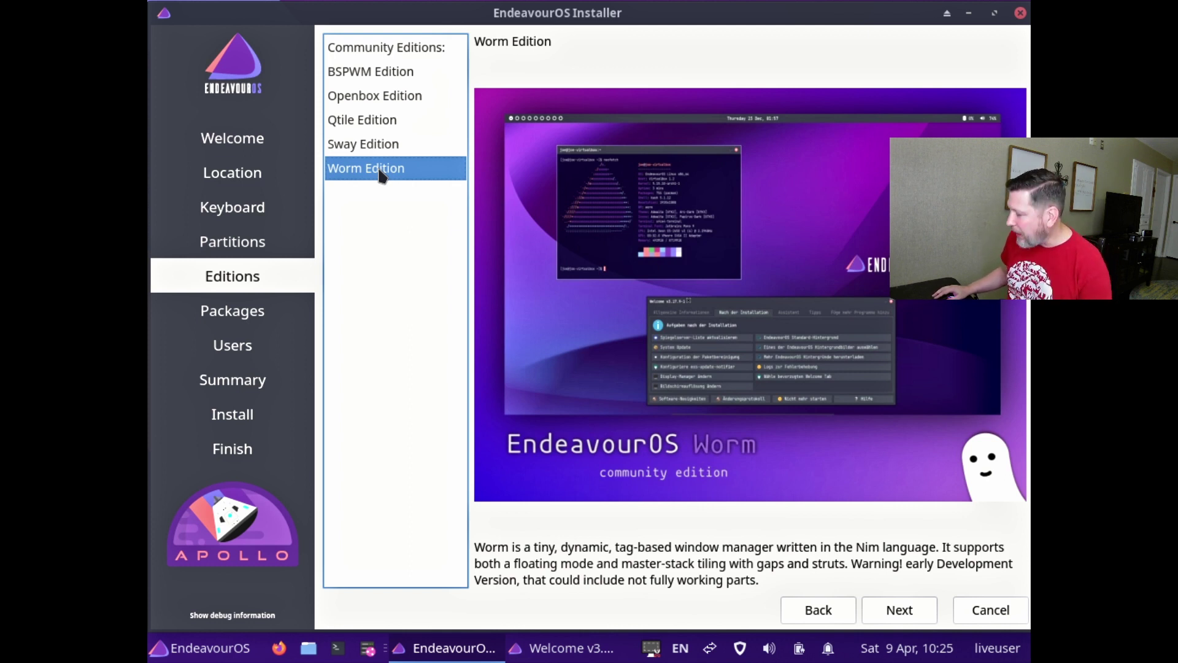
click(900, 611)
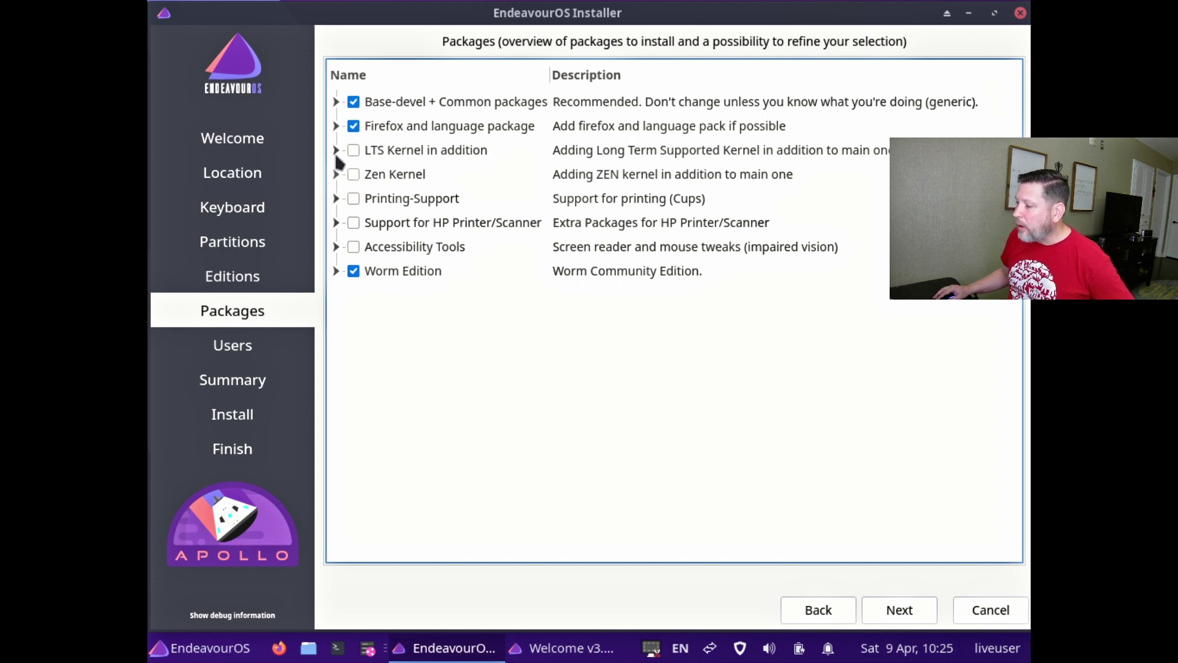
Add the Zen kernel and its headers from the Zen Kernel package group
click(336, 175)
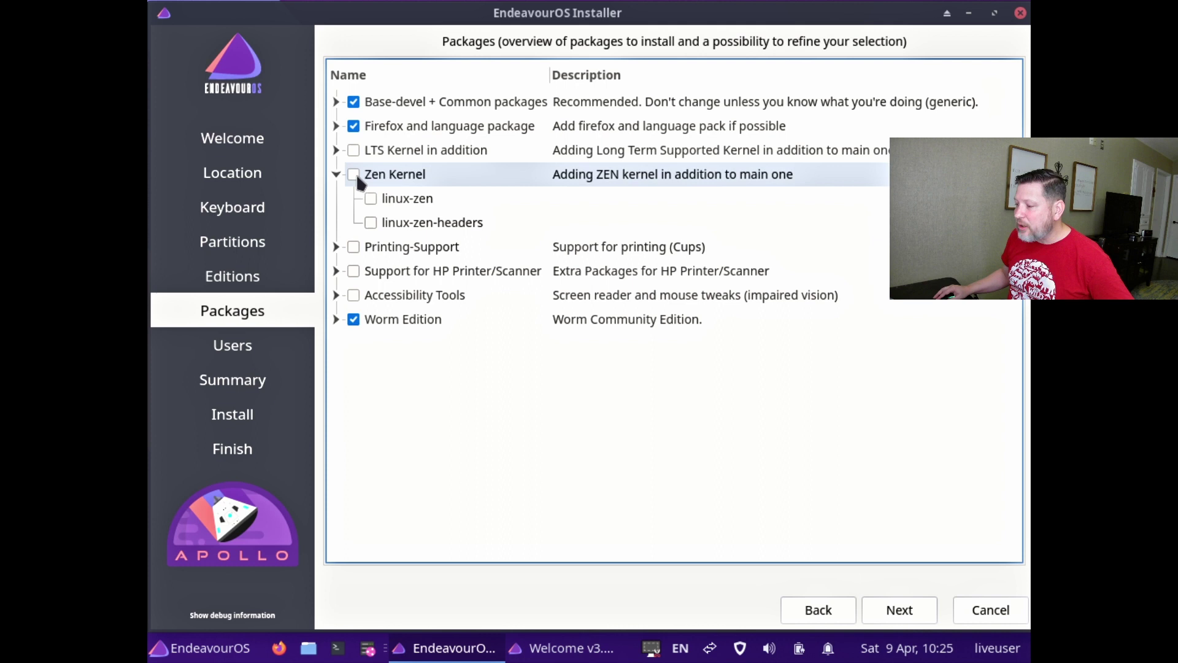
click(355, 174)
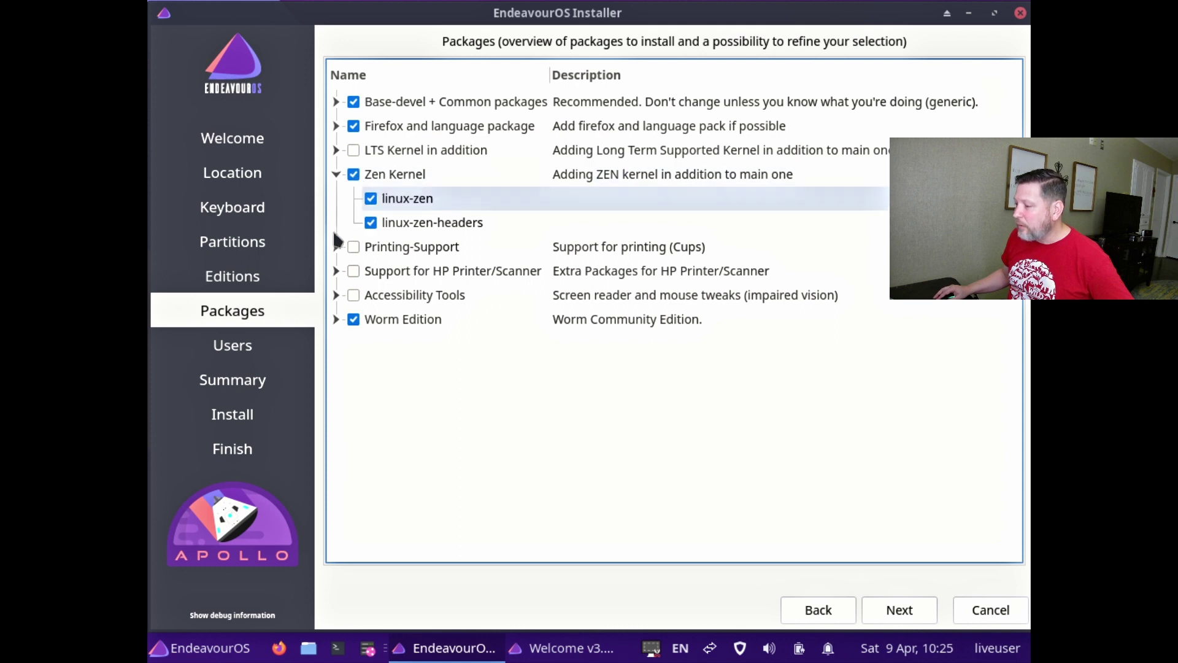
click(337, 175)
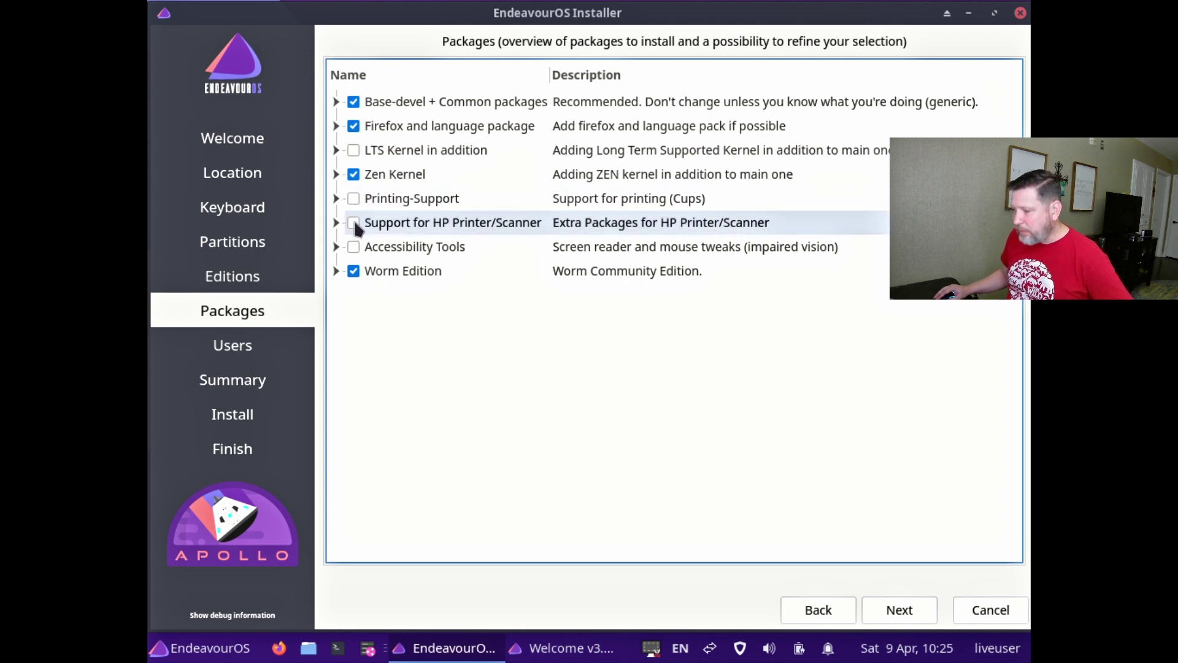
Expand and collapse Accessibility Tools, then proceed past the Packages page to user setup
click(337, 248)
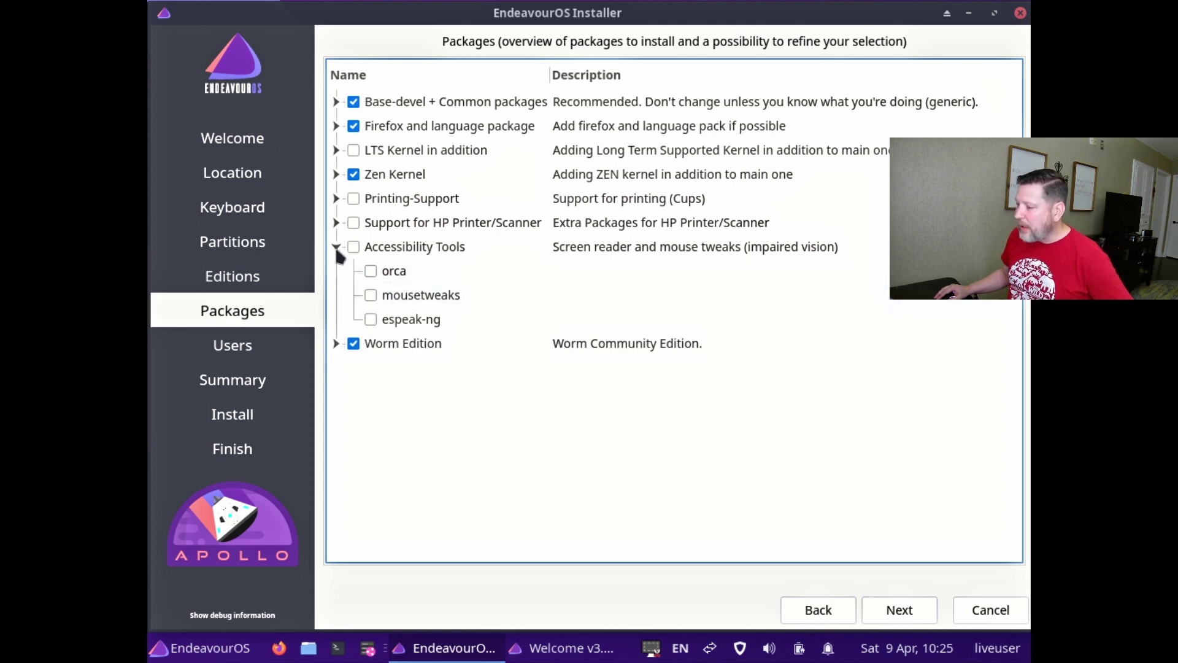
click(337, 249)
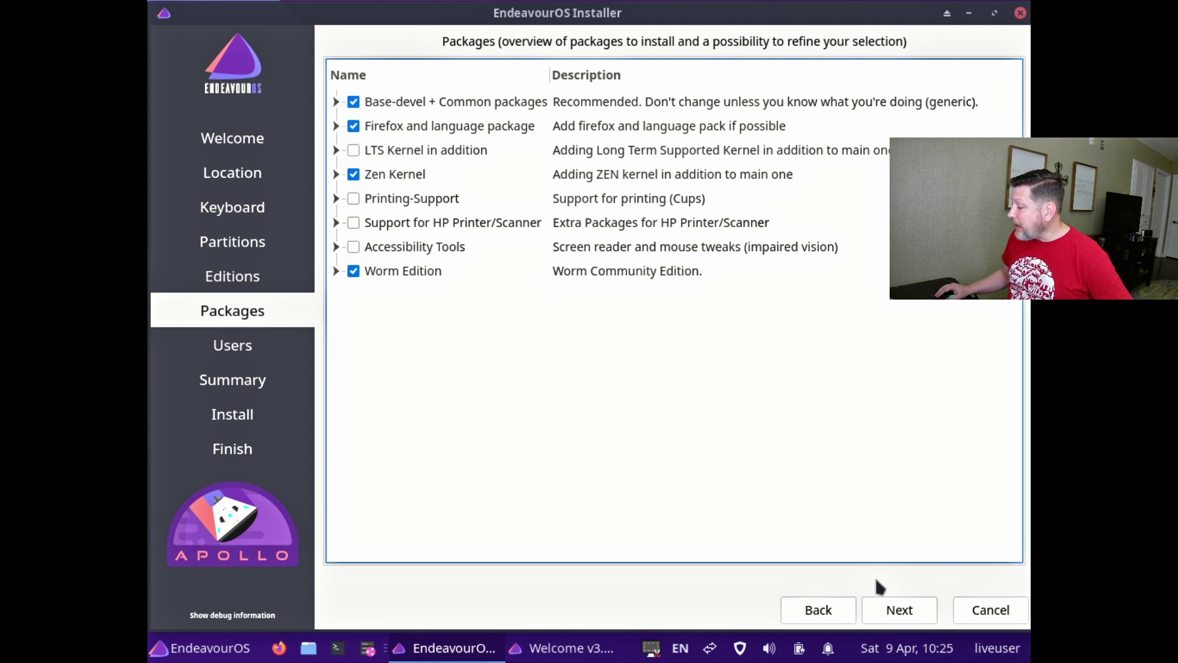
click(898, 609)
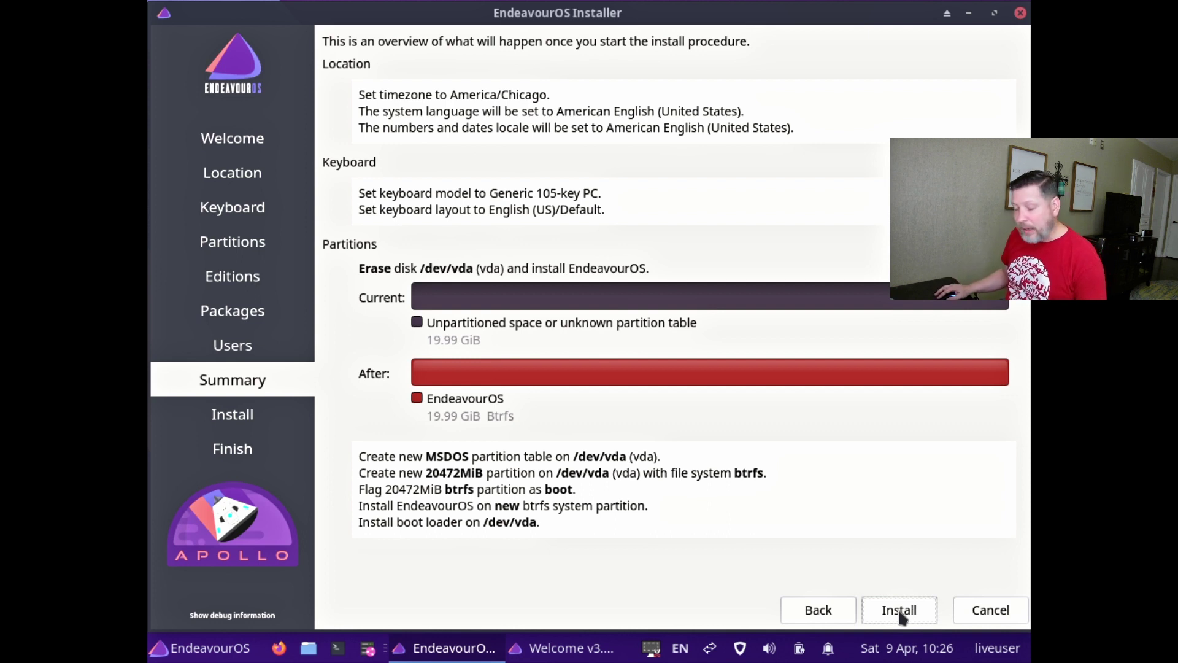
Start the installation onto the disk from the Summary page
click(900, 610)
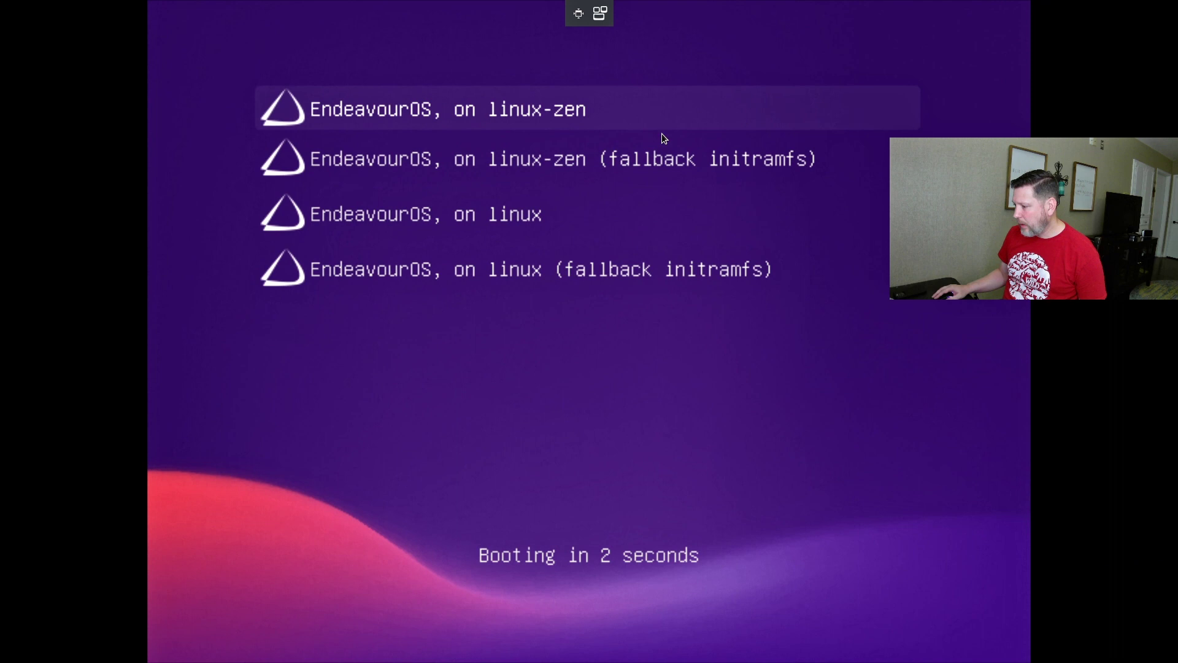
Boot the 'EndeavourOS, on linux' entry and log in to the Worm desktop
key(Down)
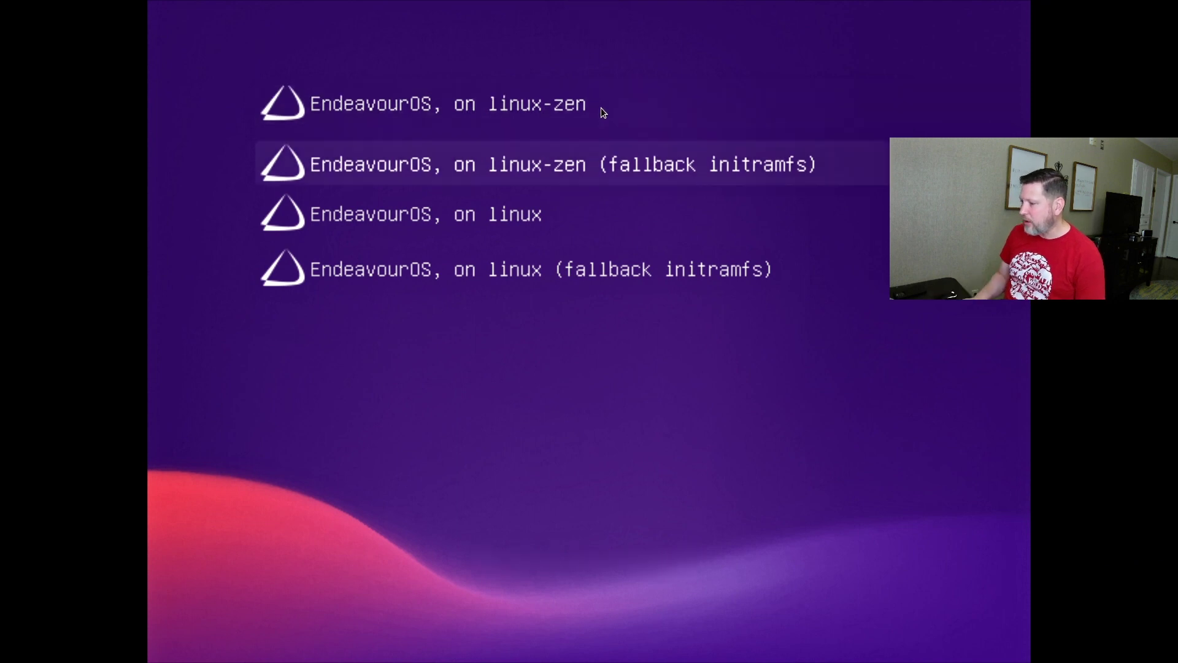
key(Down)
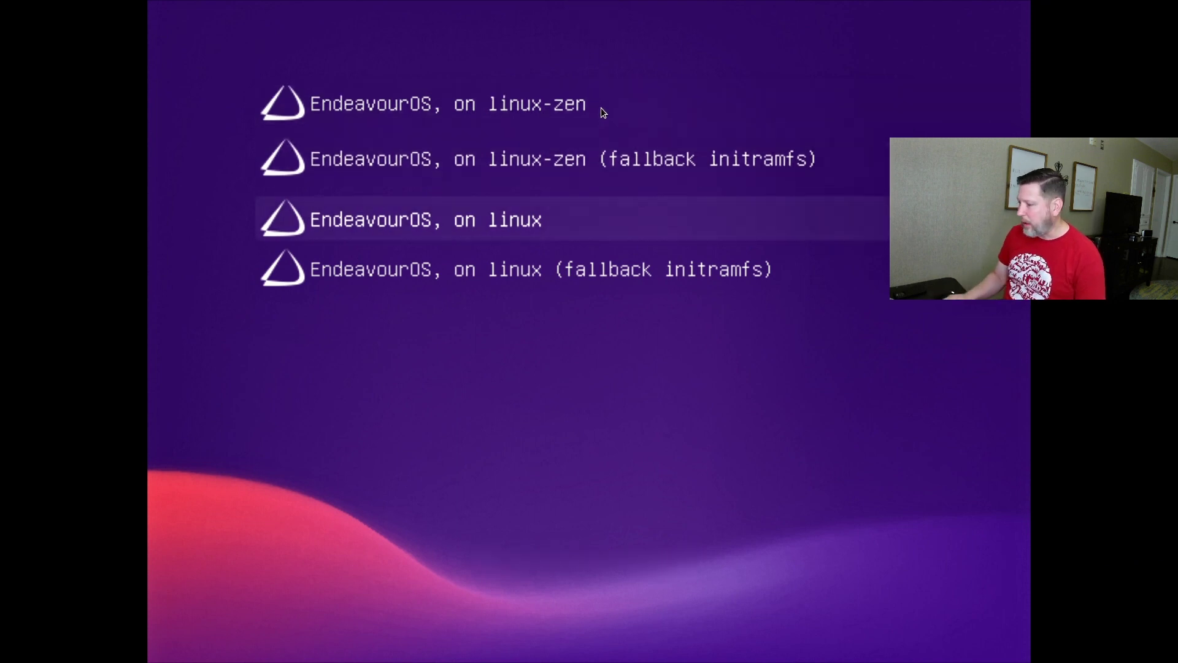
key(Return)
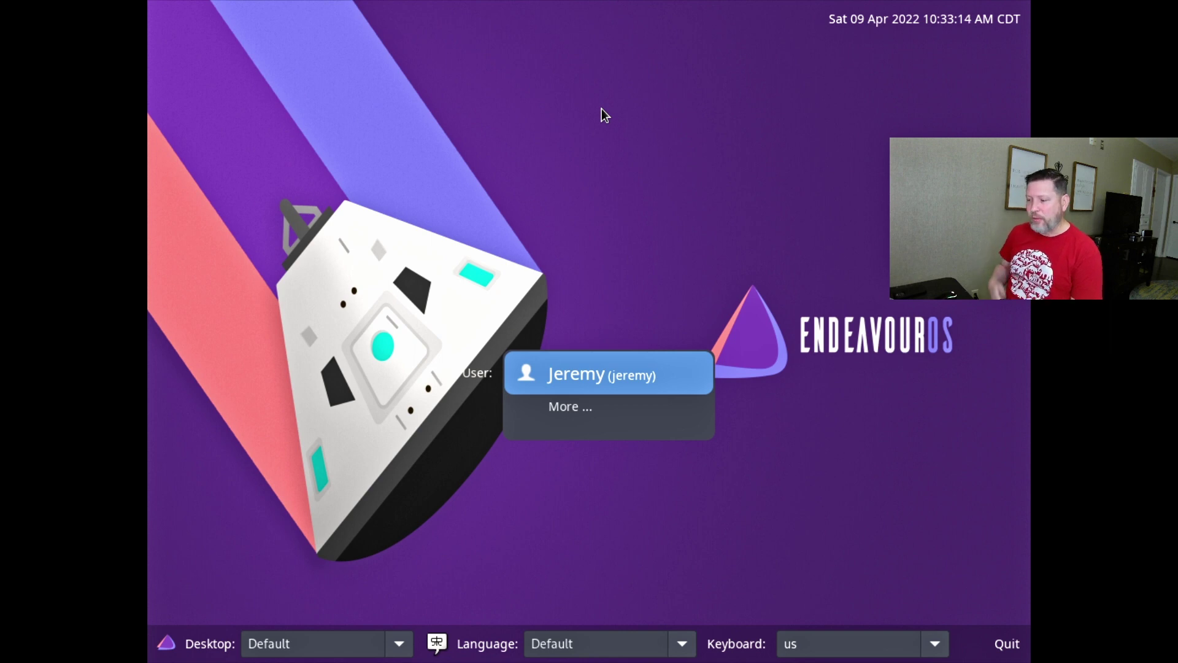
click(568, 379)
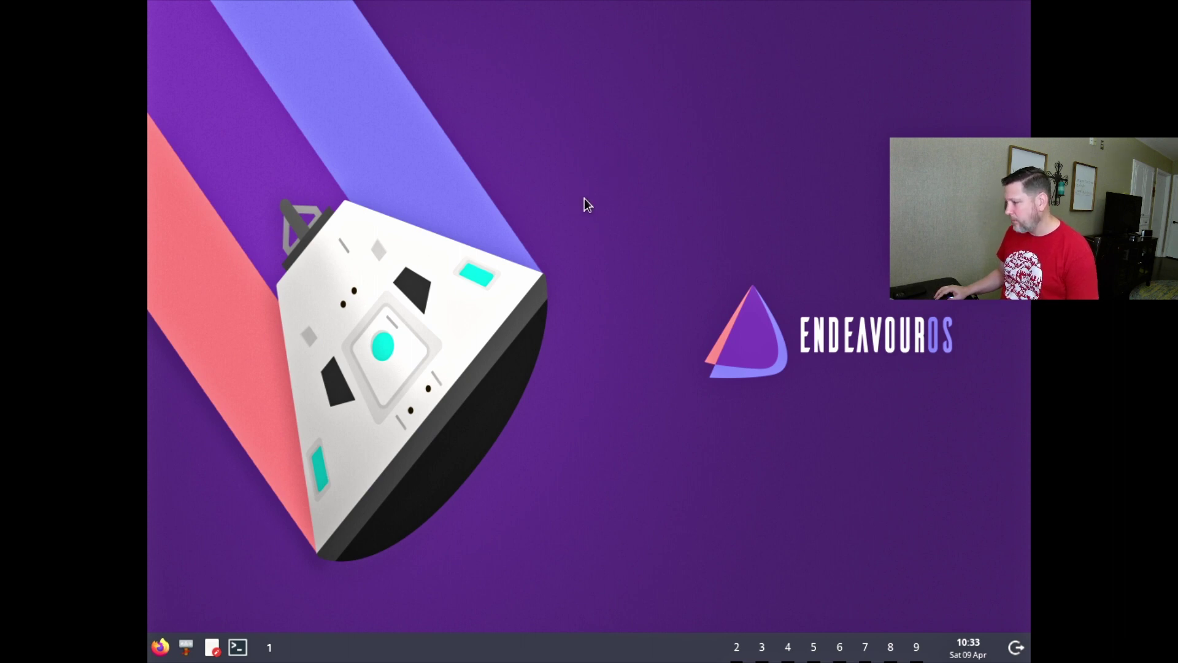
key(super+e)
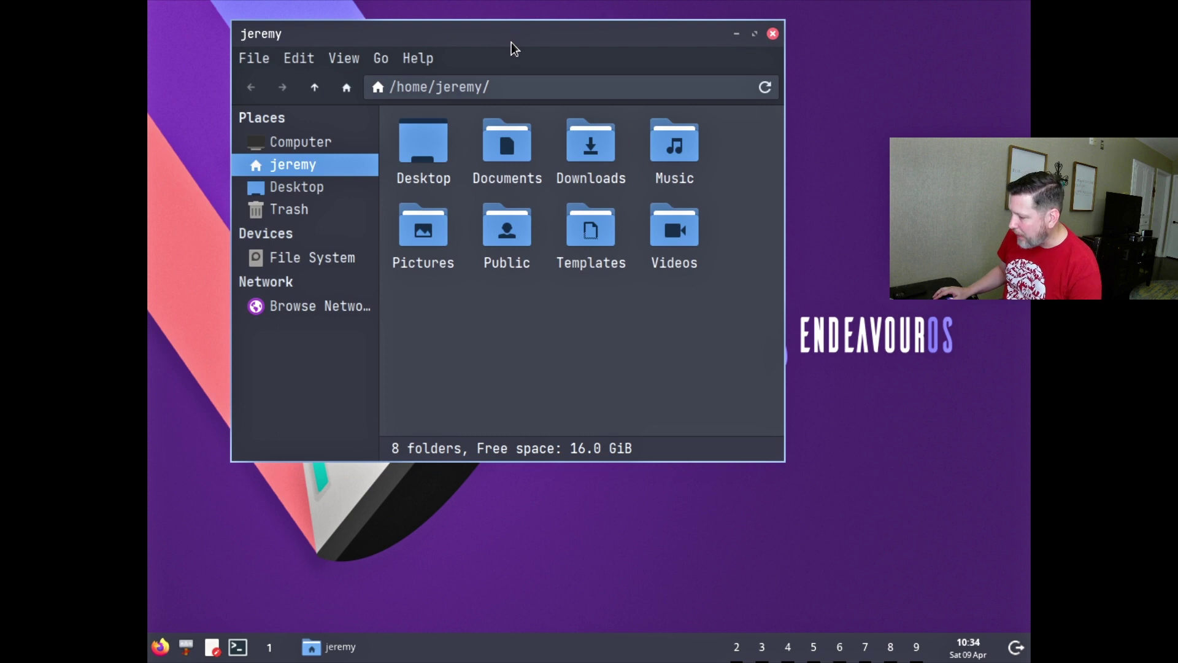
click(418, 59)
click(426, 97)
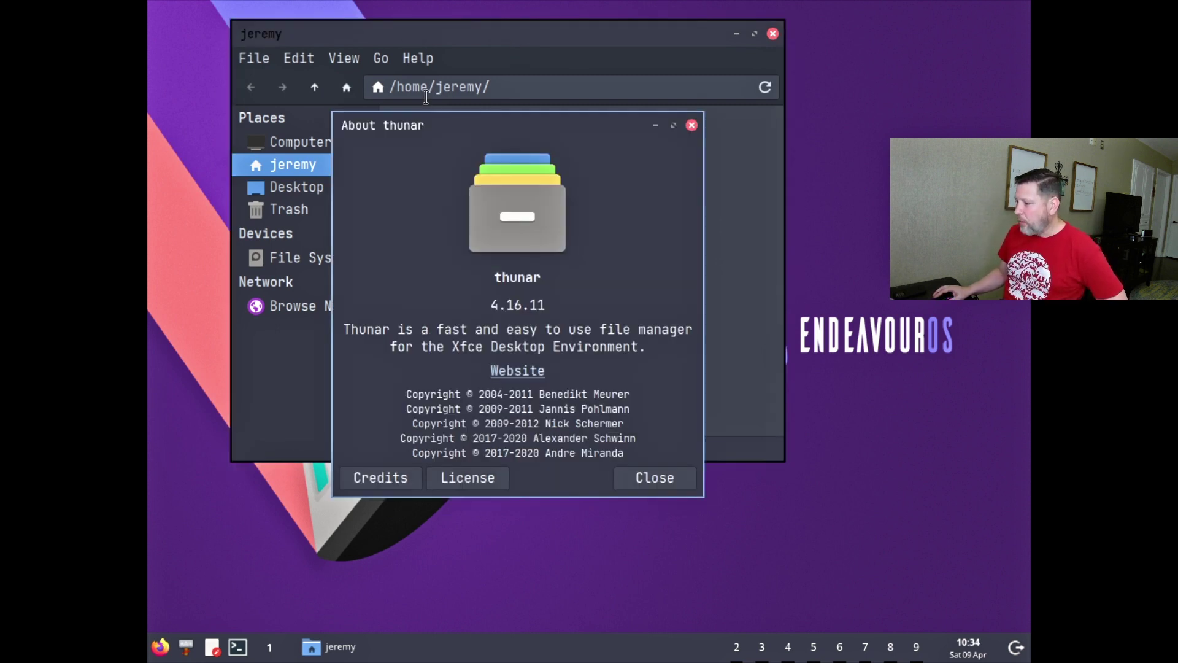
click(692, 126)
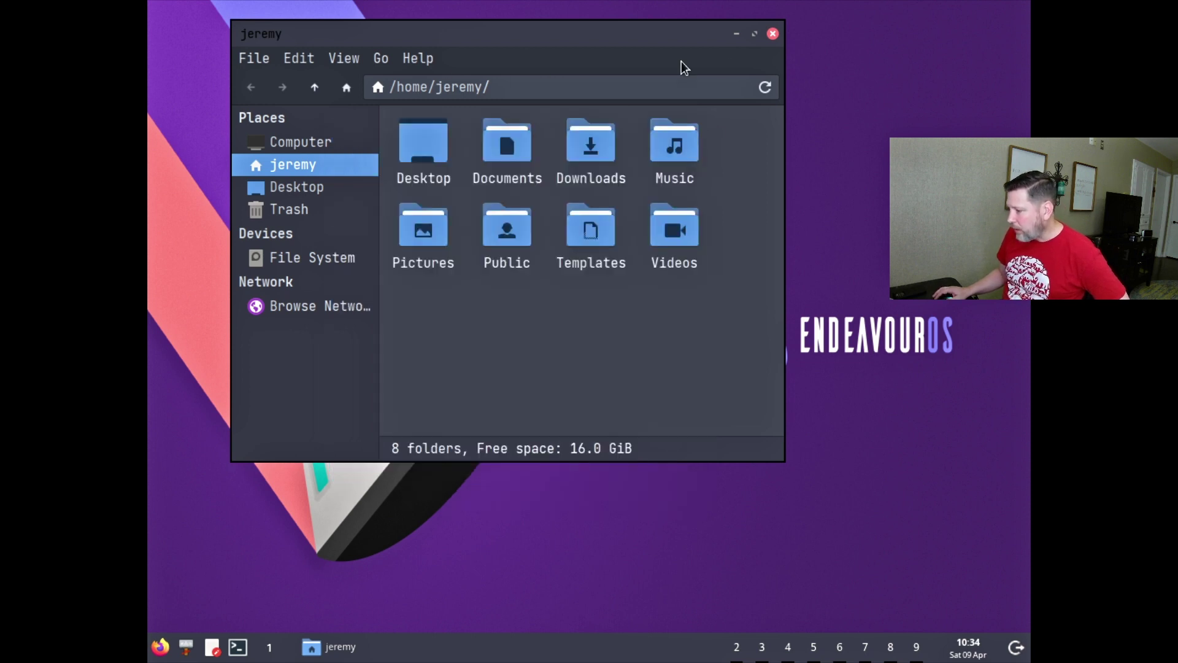
click(773, 34)
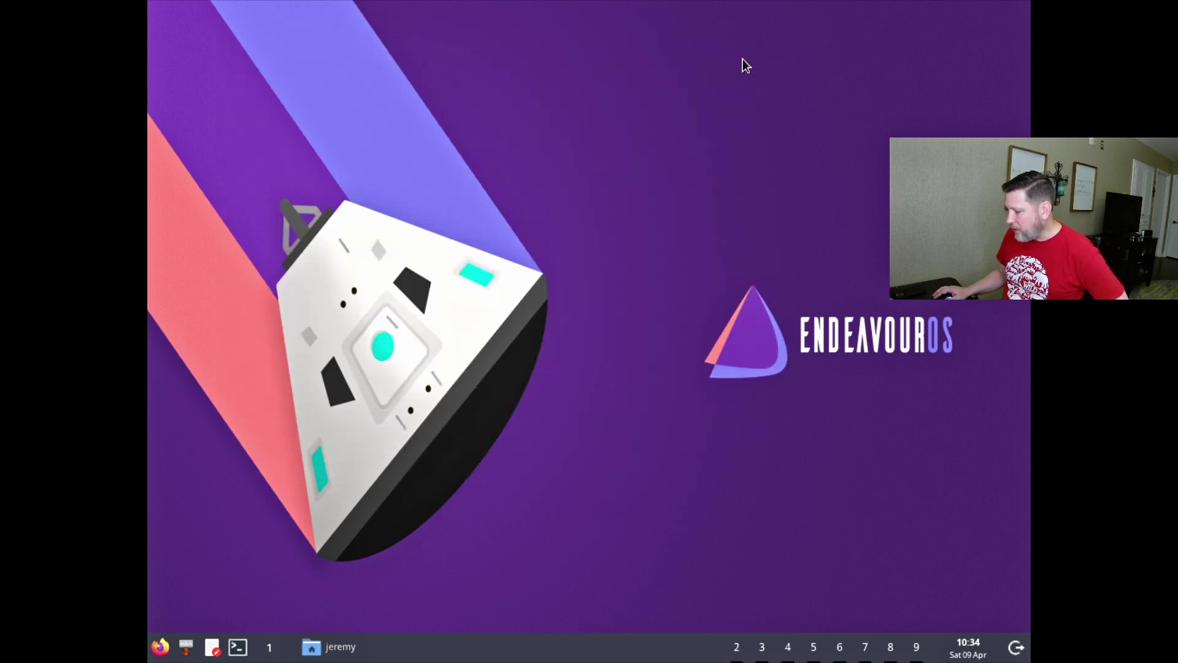
click(239, 647)
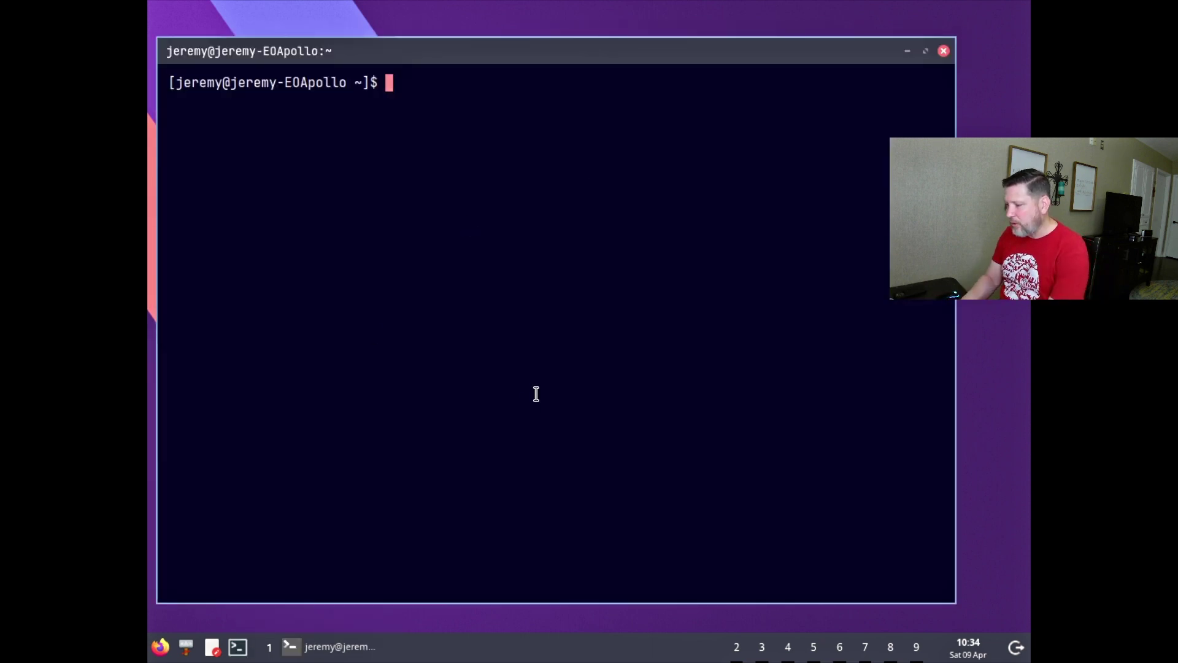
text(htop)
key(Return)
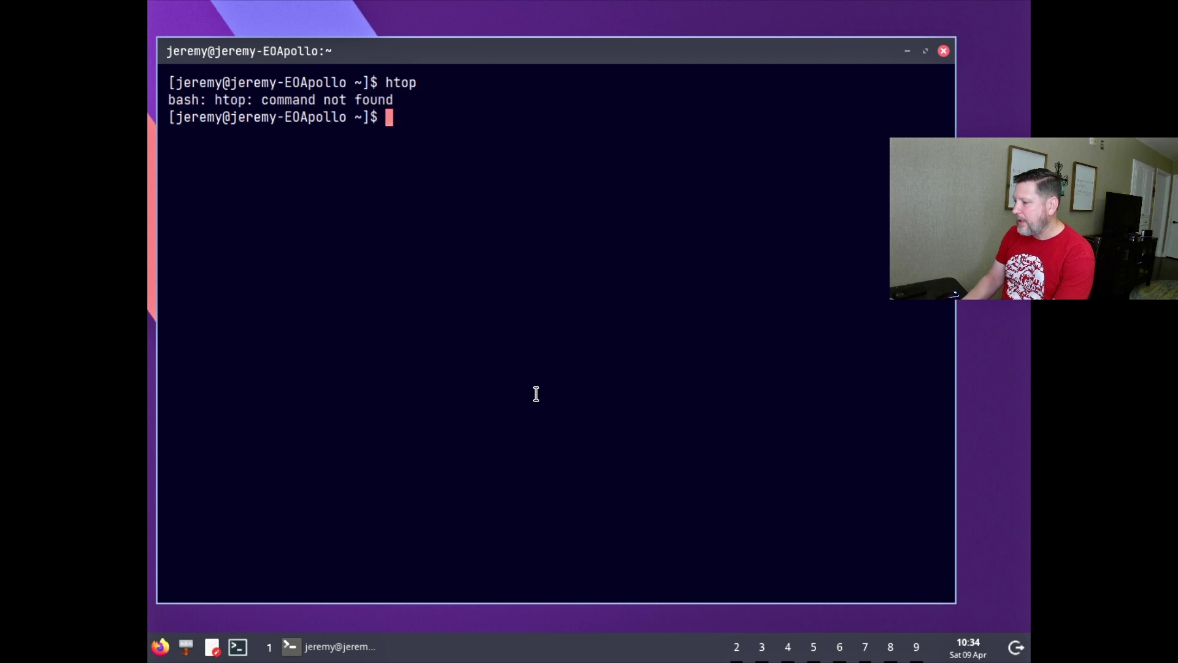
text(top)
key(Return)
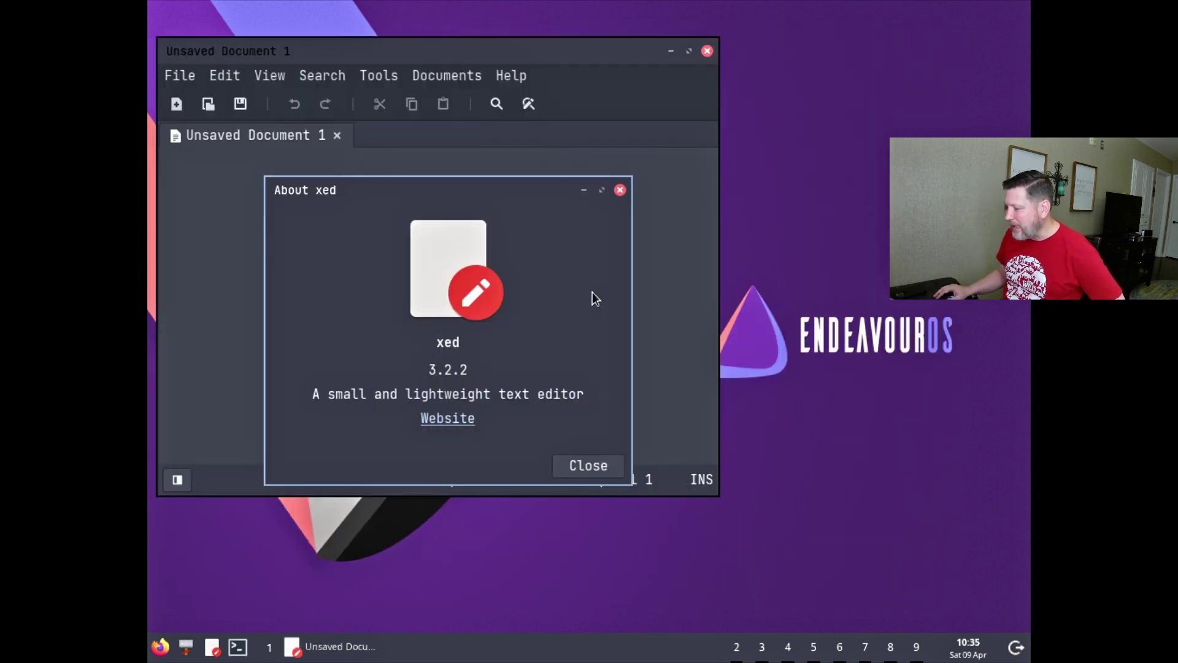
click(619, 190)
Close the xed editor, launch Firefox and move its window up and left
click(708, 51)
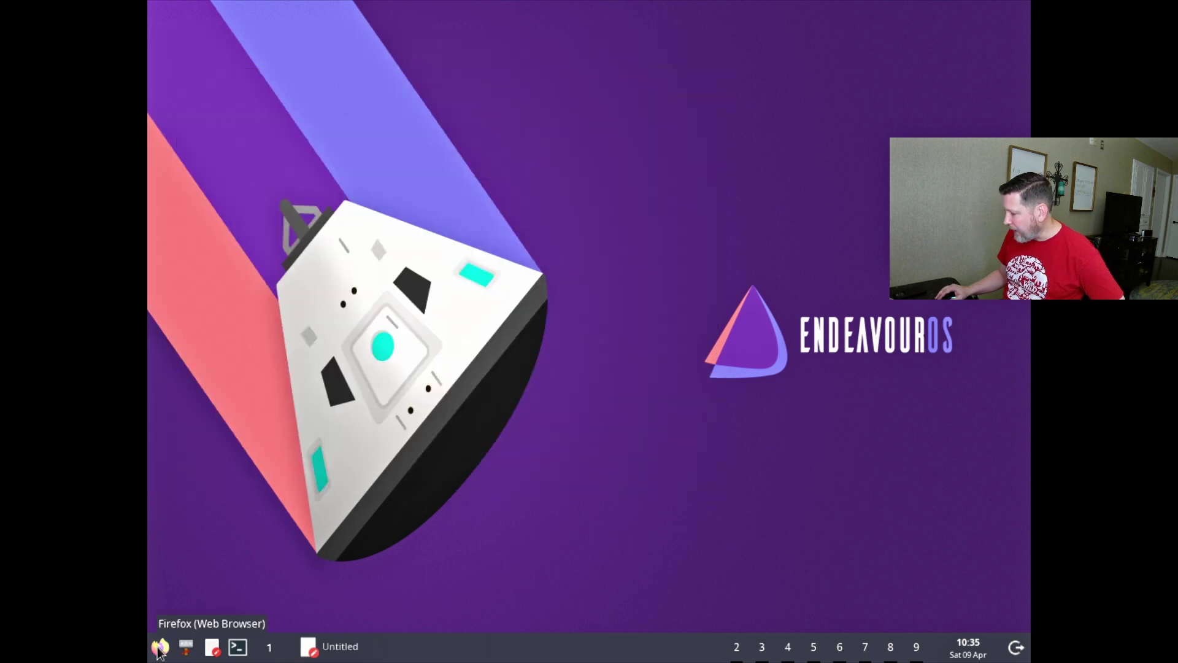
click(160, 647)
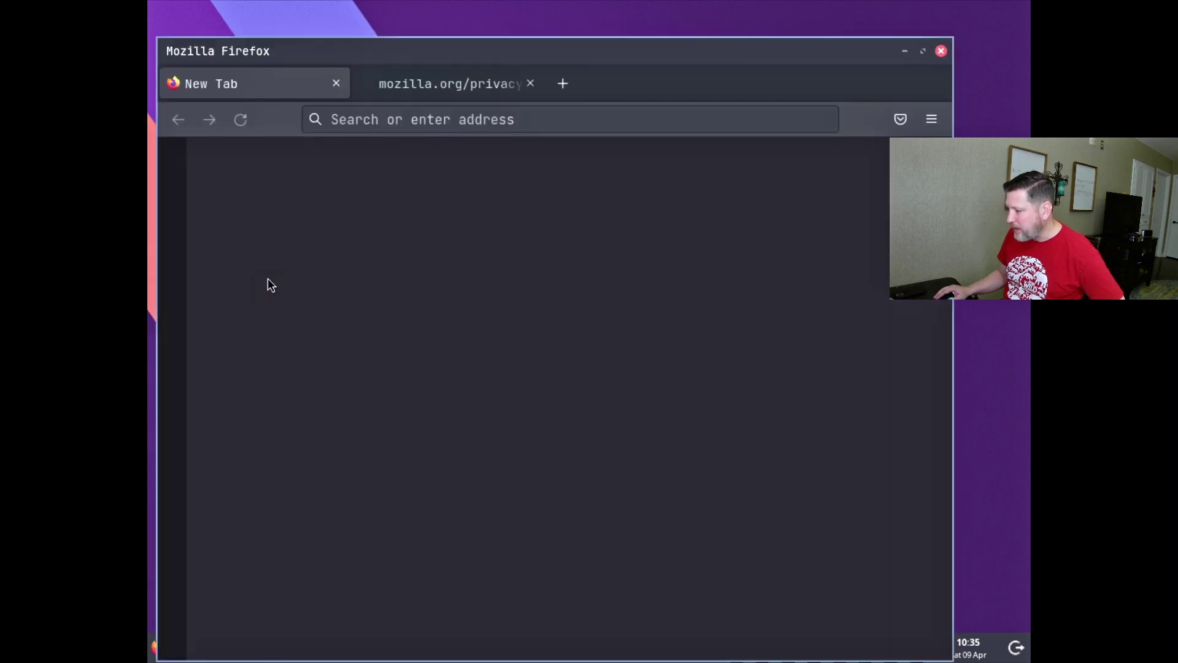
drag(634, 49, 650, 14)
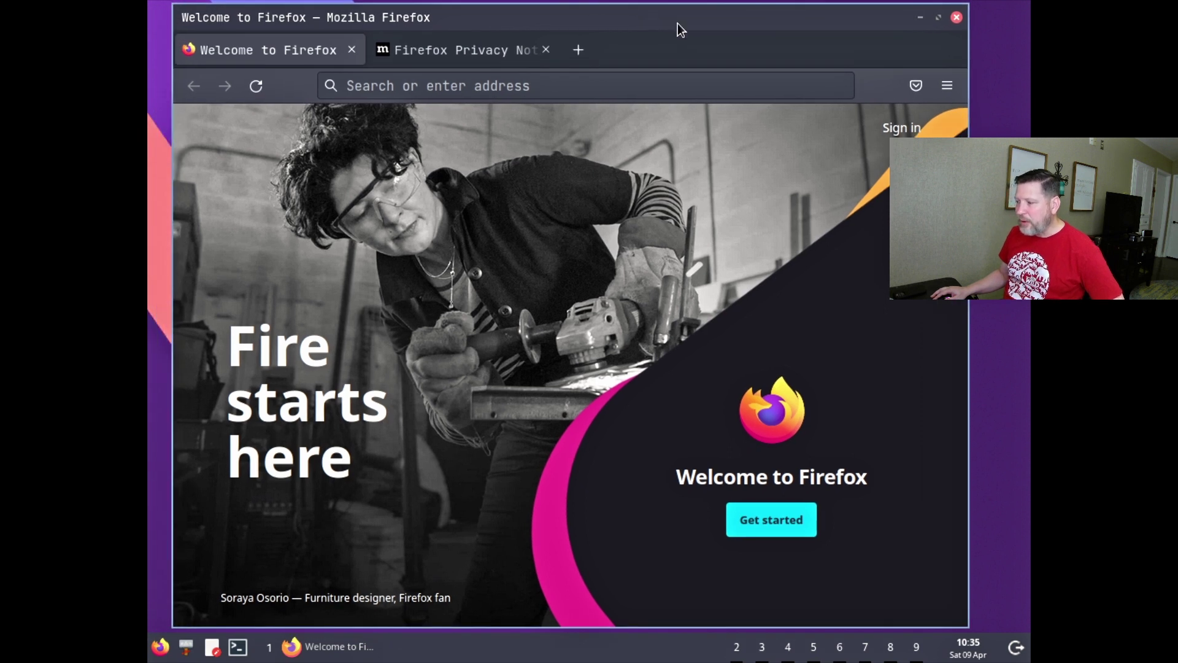
Minimize, maximize and restore the Firefox window, show top sites, then minimize it again
click(921, 19)
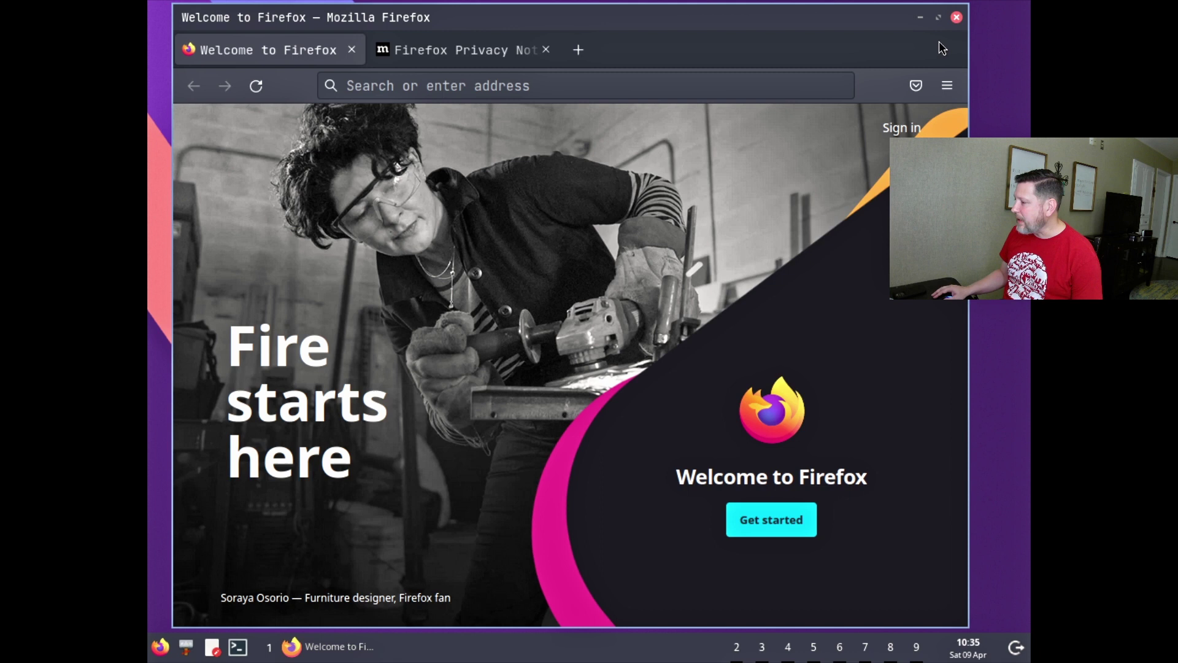
click(940, 18)
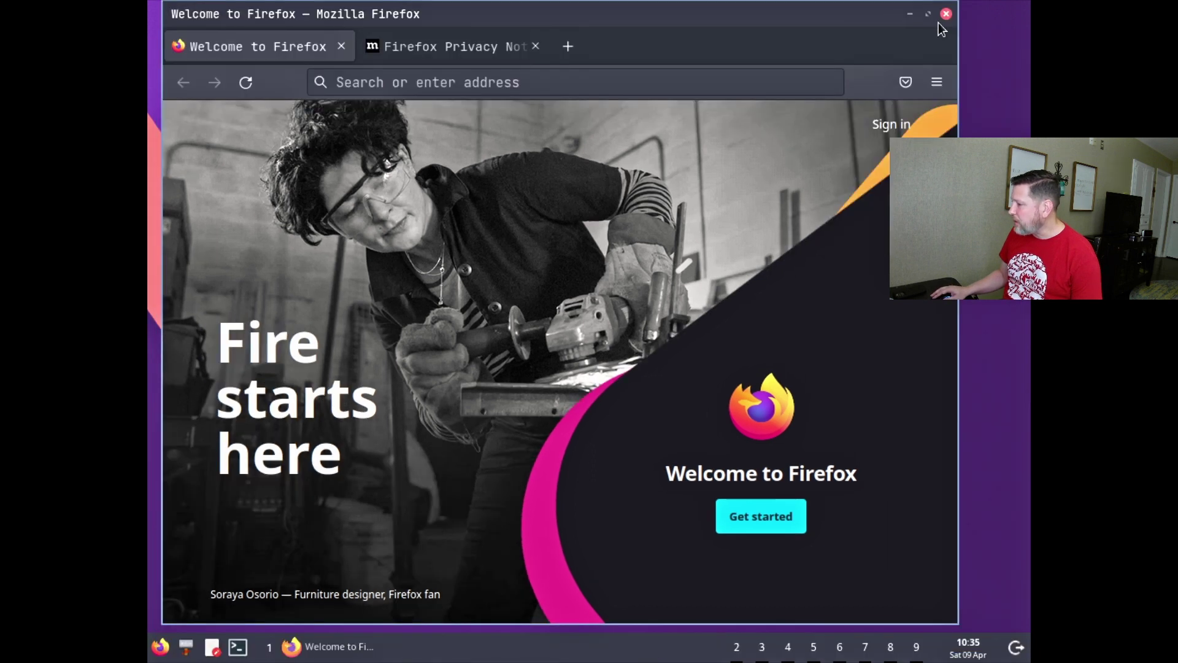
click(909, 19)
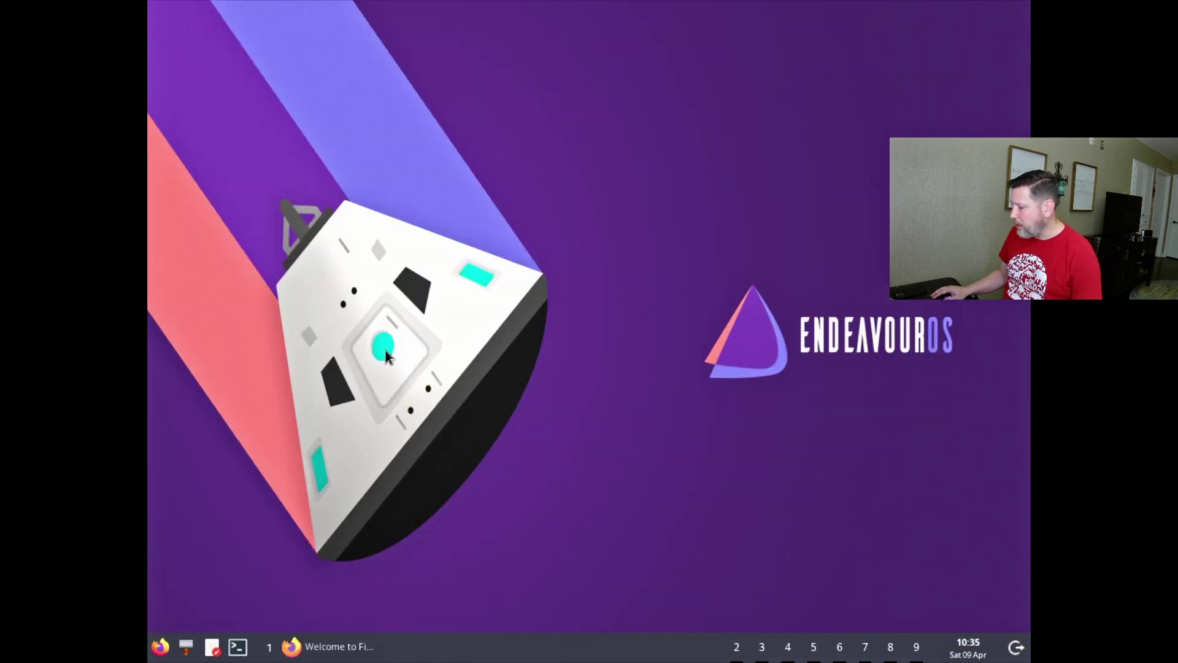
click(343, 655)
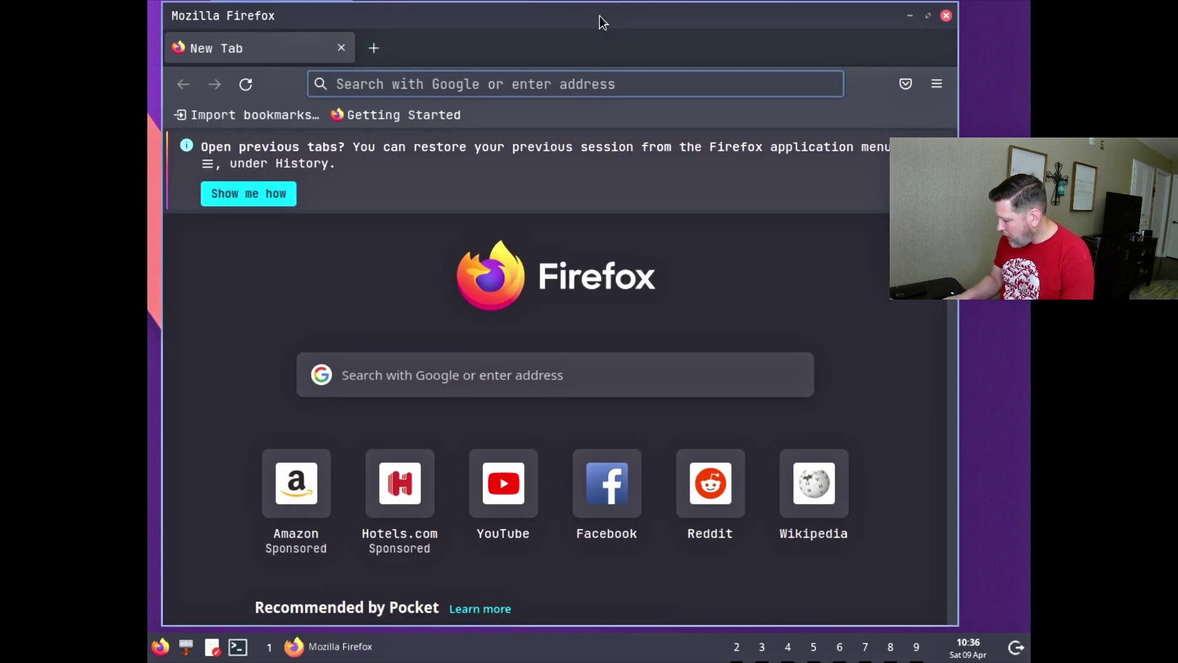
key(Down)
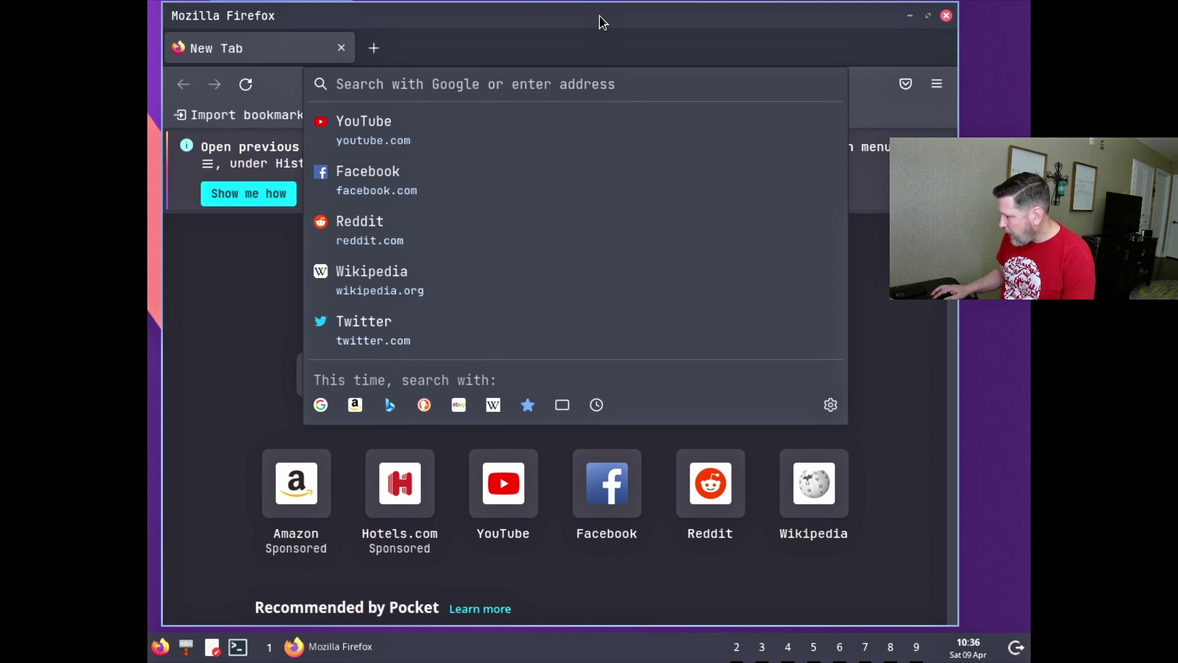
click(946, 15)
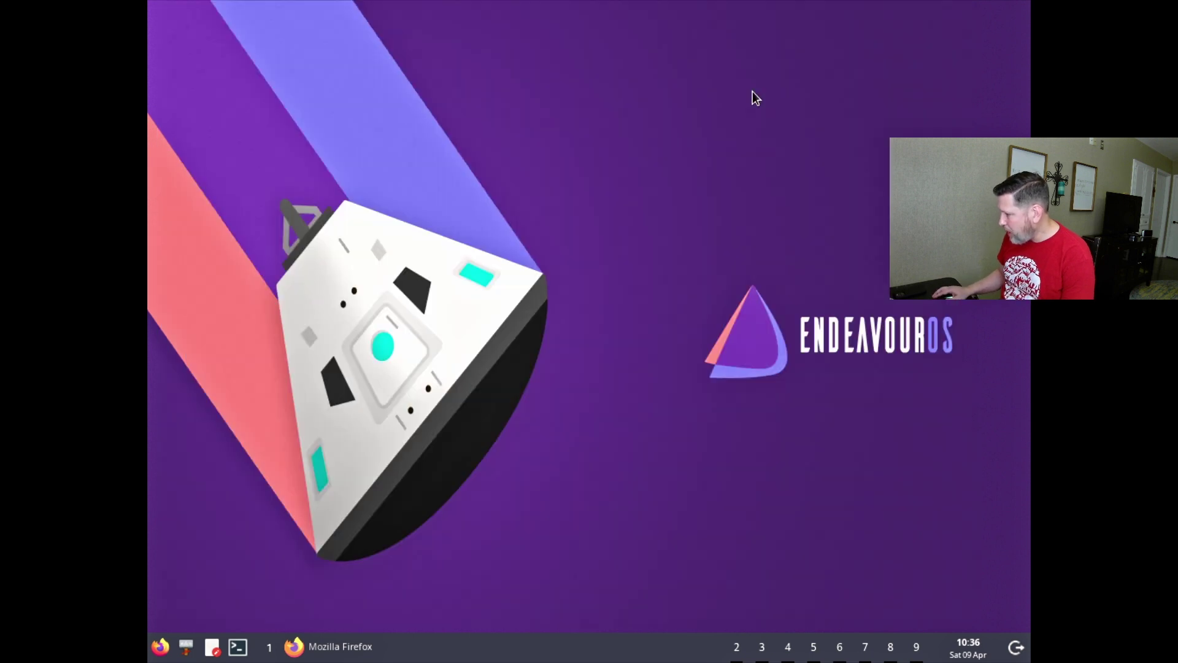
Run eos-welcome in the terminal, tab-completing it from 'welco'
click(186, 646)
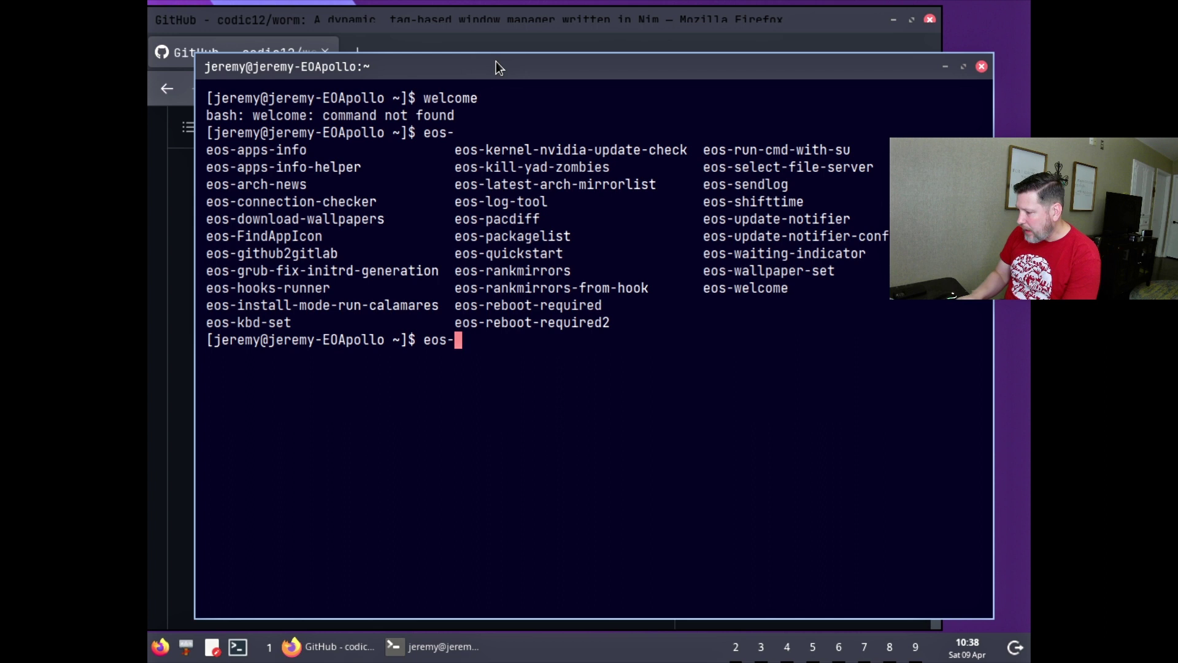
text(welco)
key(Tab)
key(Return)
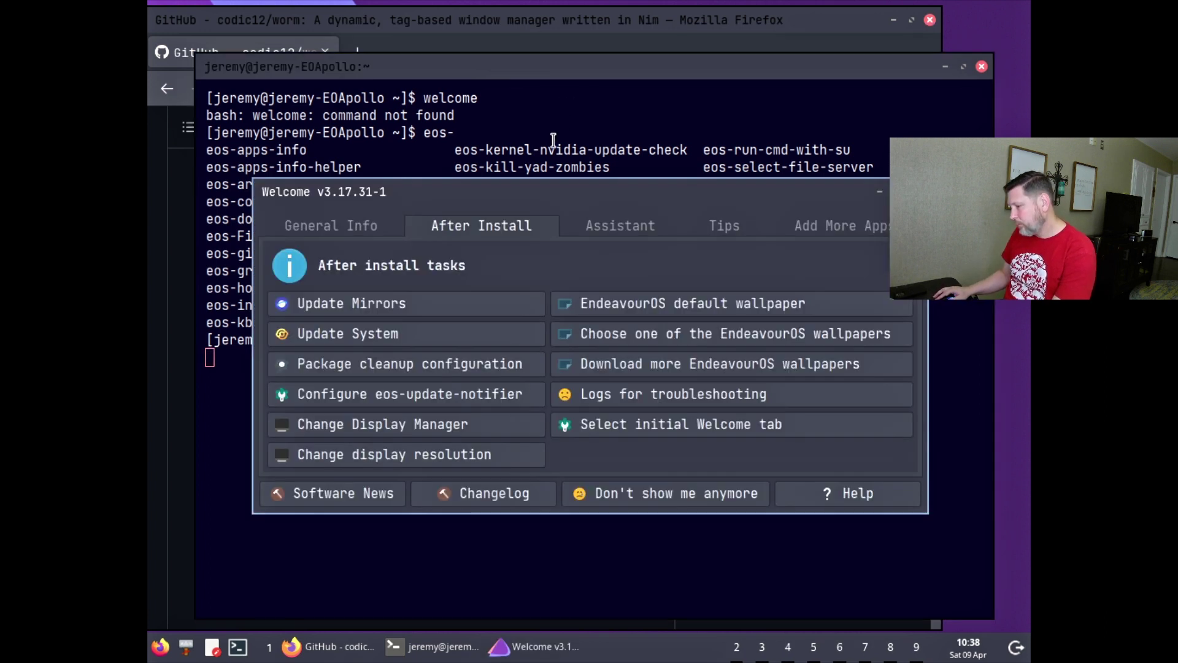
Rearrange the Welcome and terminal windows so the Welcome tabs are uncovered and in front
drag(545, 194, 540, 119)
drag(965, 66, 949, 47)
click(965, 50)
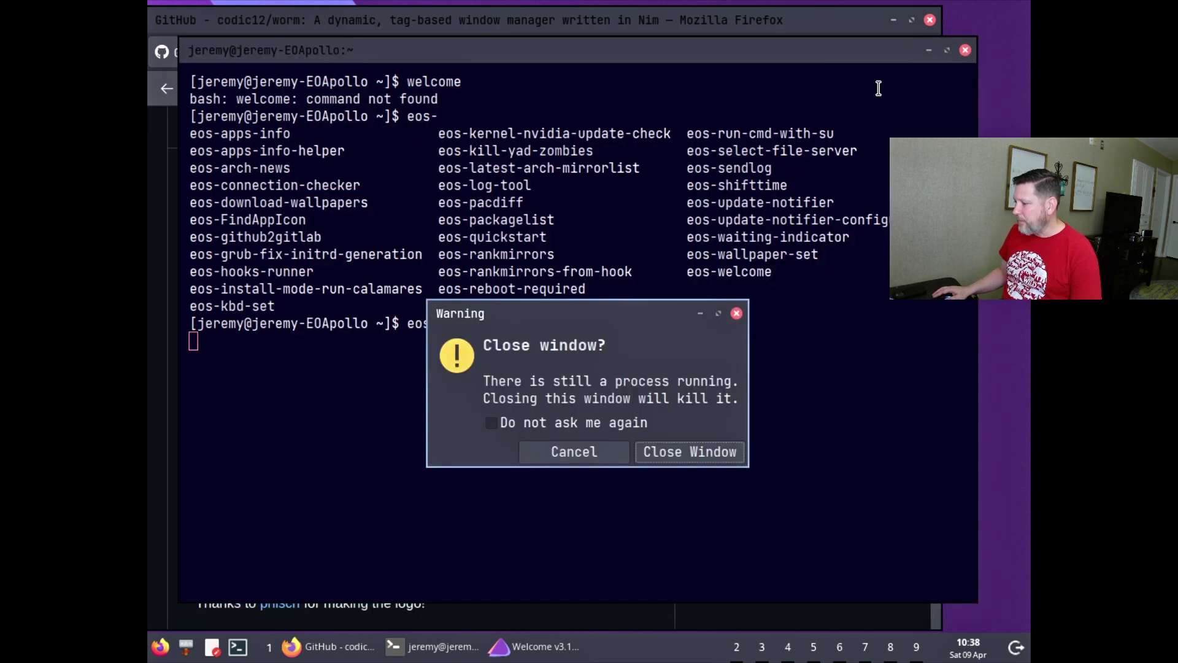
click(577, 452)
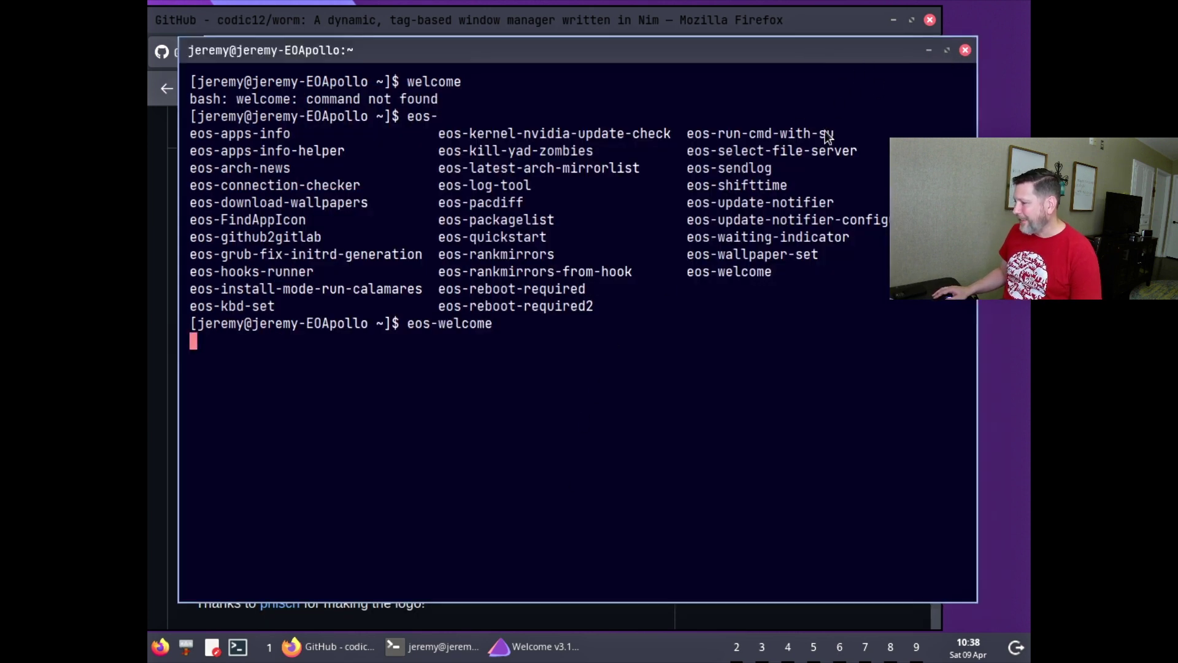
drag(823, 132, 790, 226)
drag(186, 203, 186, 103)
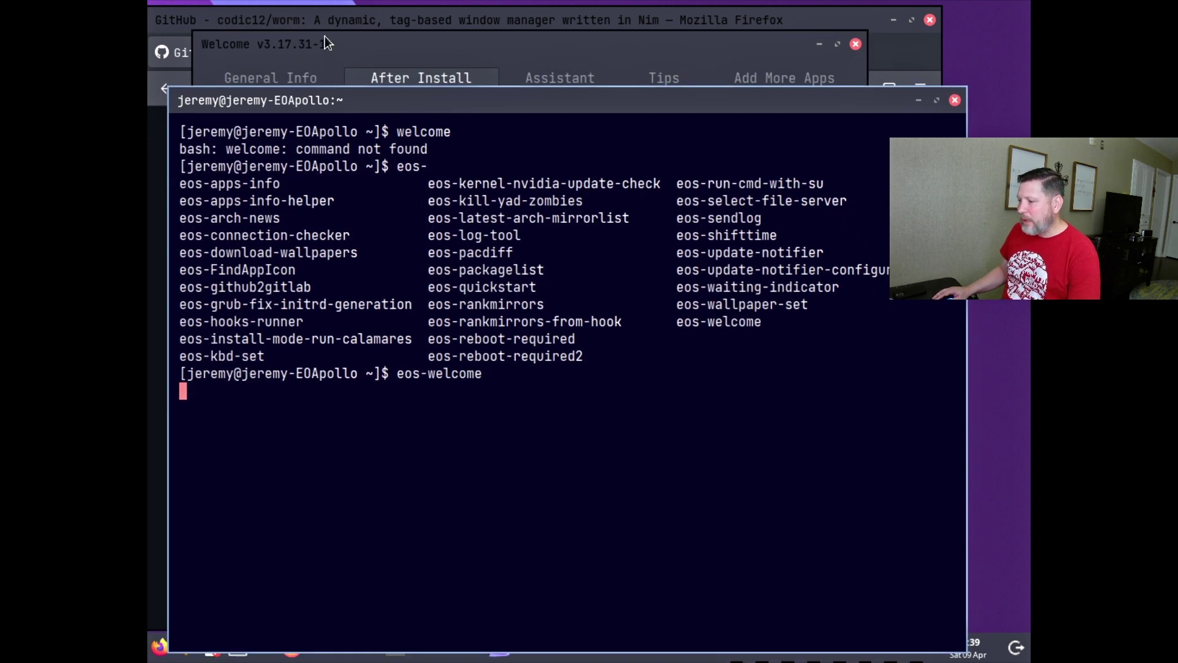
click(390, 44)
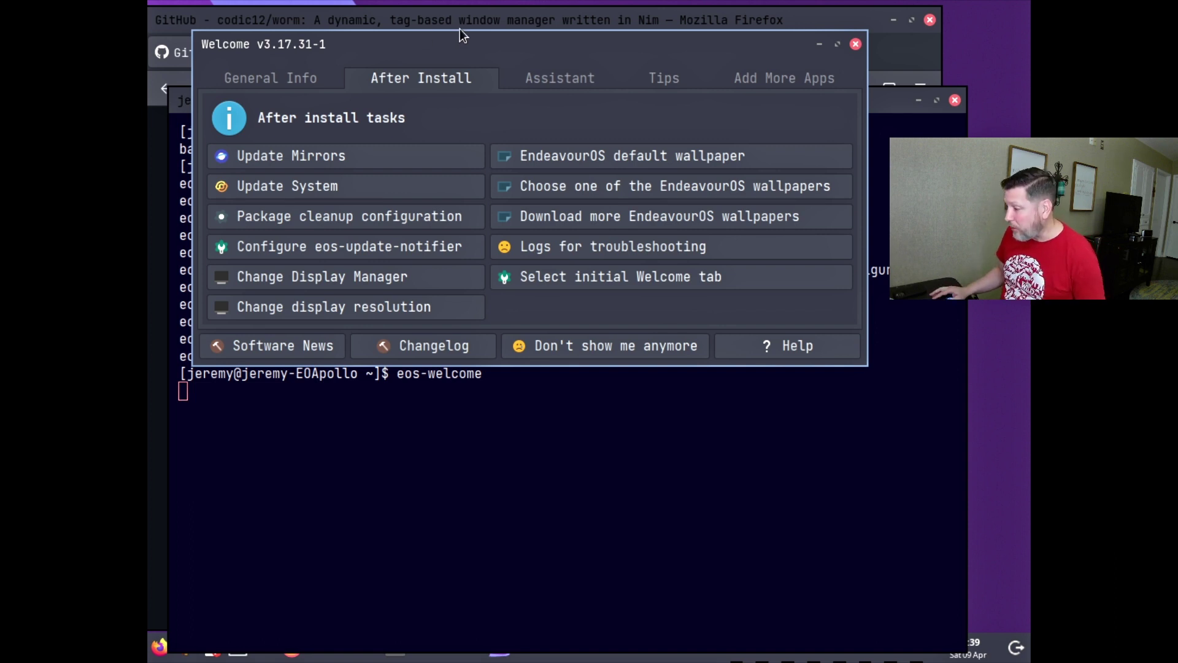
Browse the Assistant and General Info tabs, then pick 1920x1080 in Change display resolution
drag(455, 44, 462, 29)
click(571, 65)
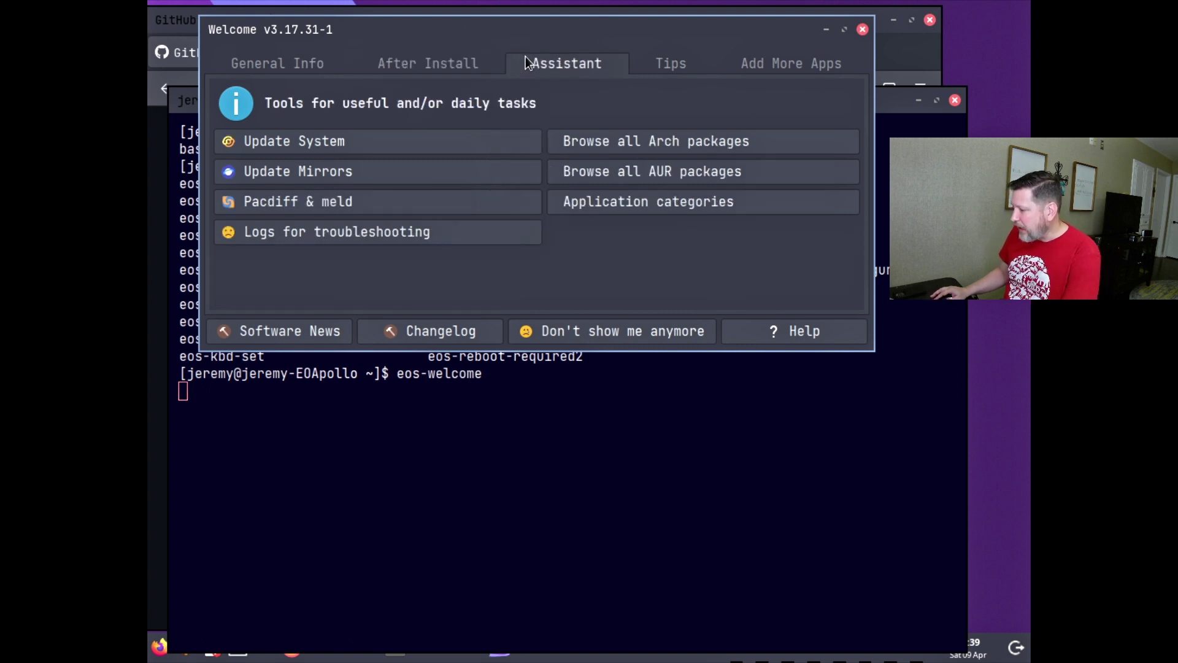
click(439, 65)
click(278, 63)
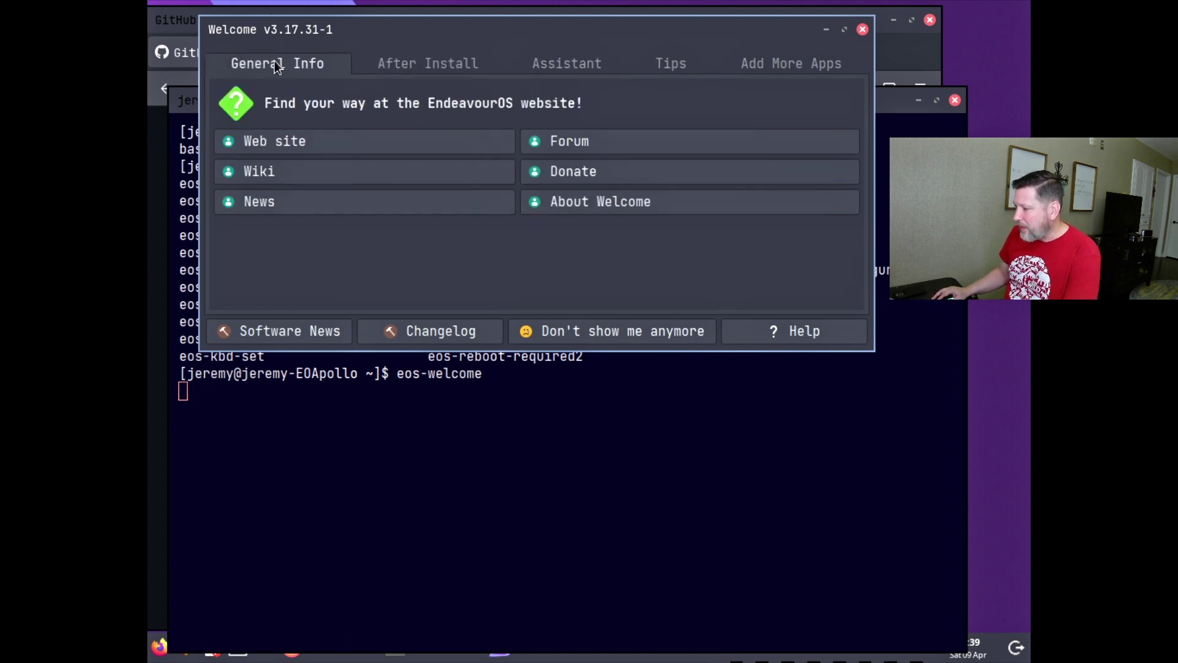
click(410, 63)
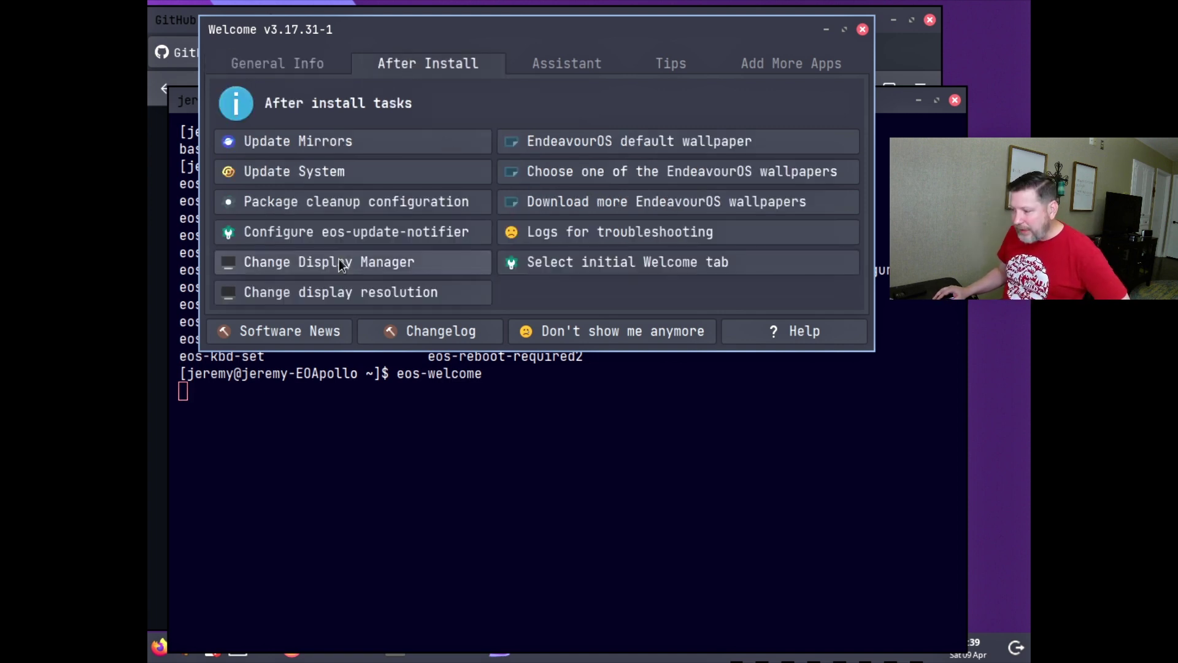
click(338, 292)
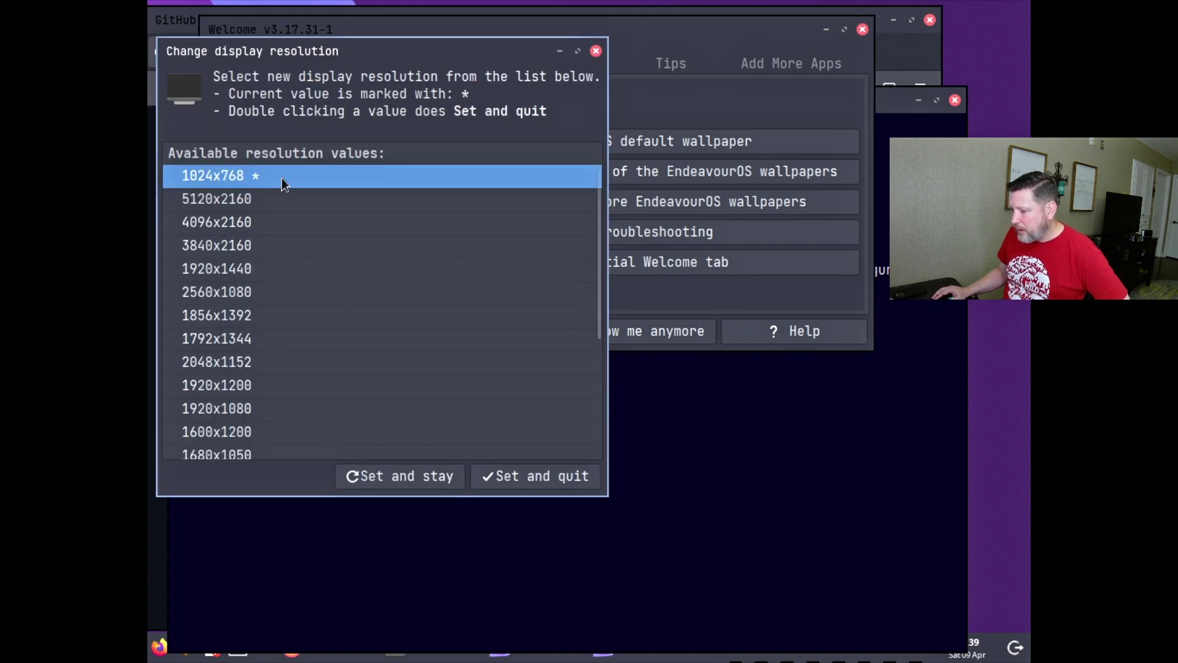
click(237, 407)
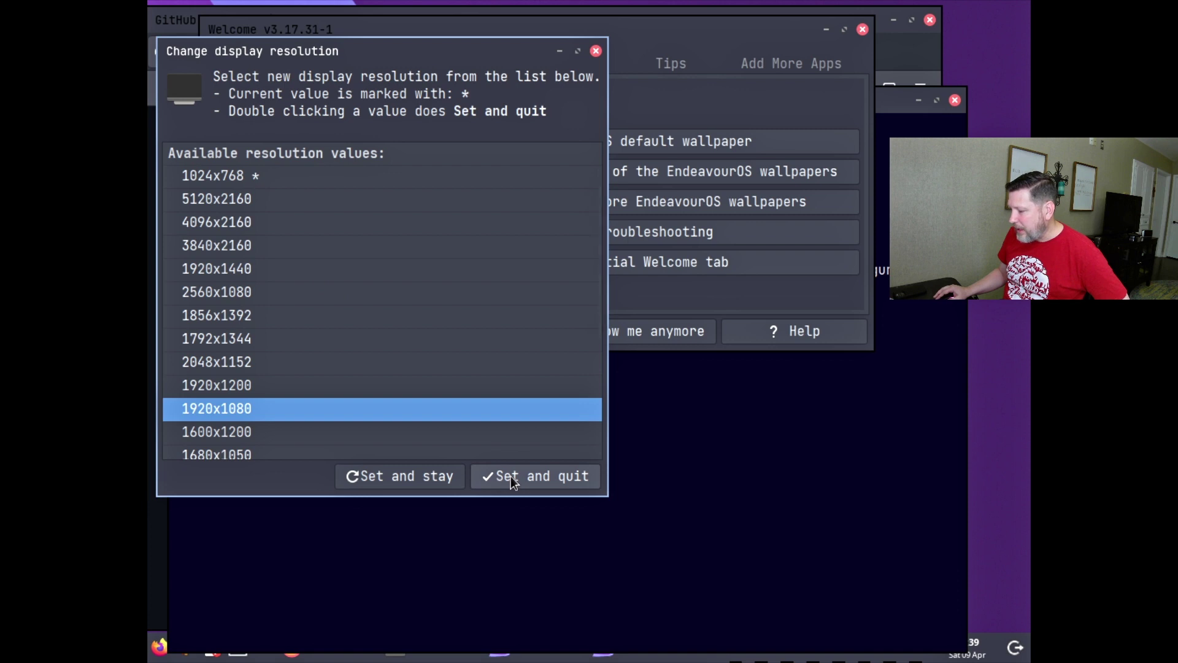
Apply 1920x1080 with Set and stay, then browse the Assistant, Tips and Add More Apps tabs
click(429, 474)
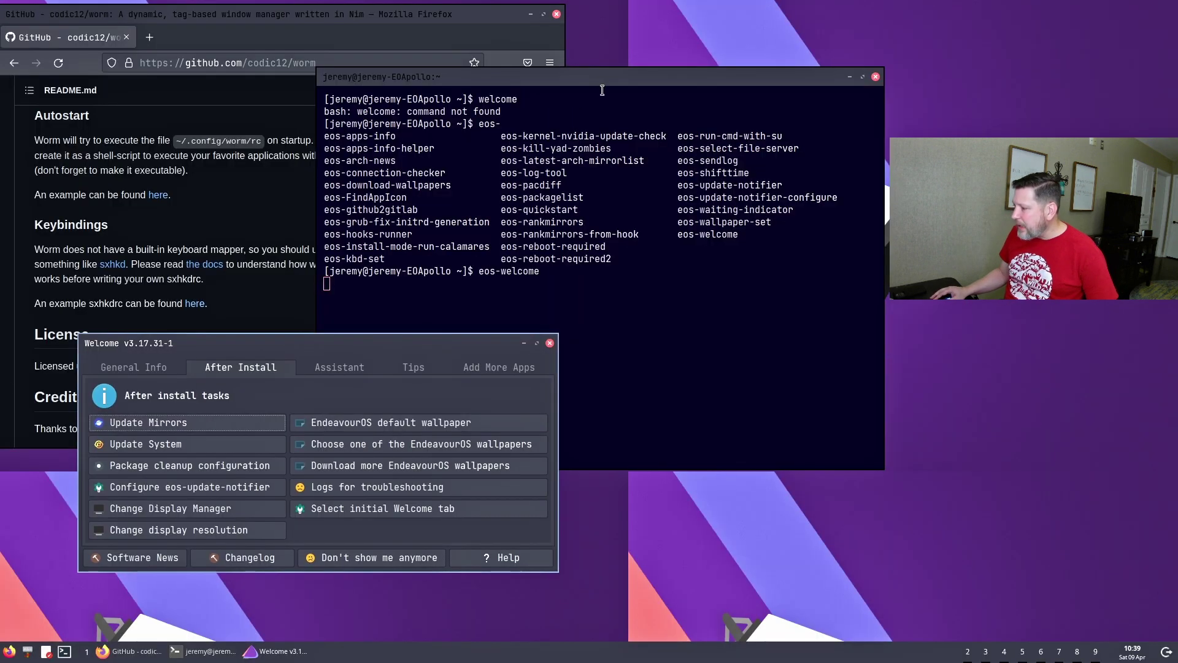
click(339, 367)
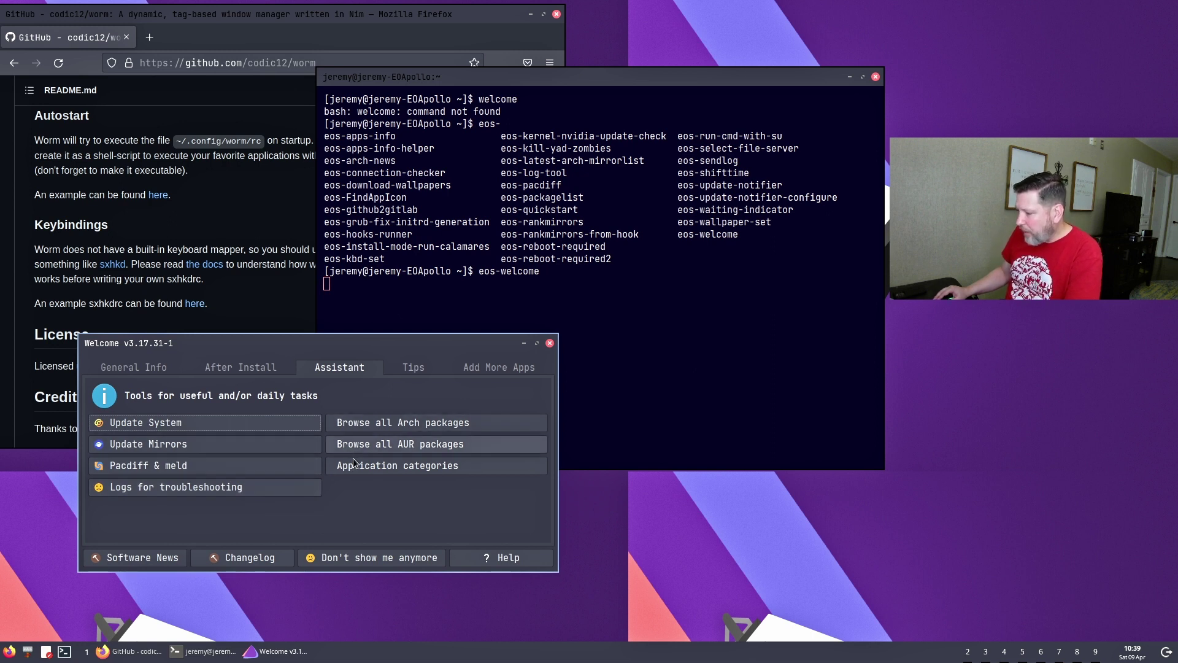
click(411, 367)
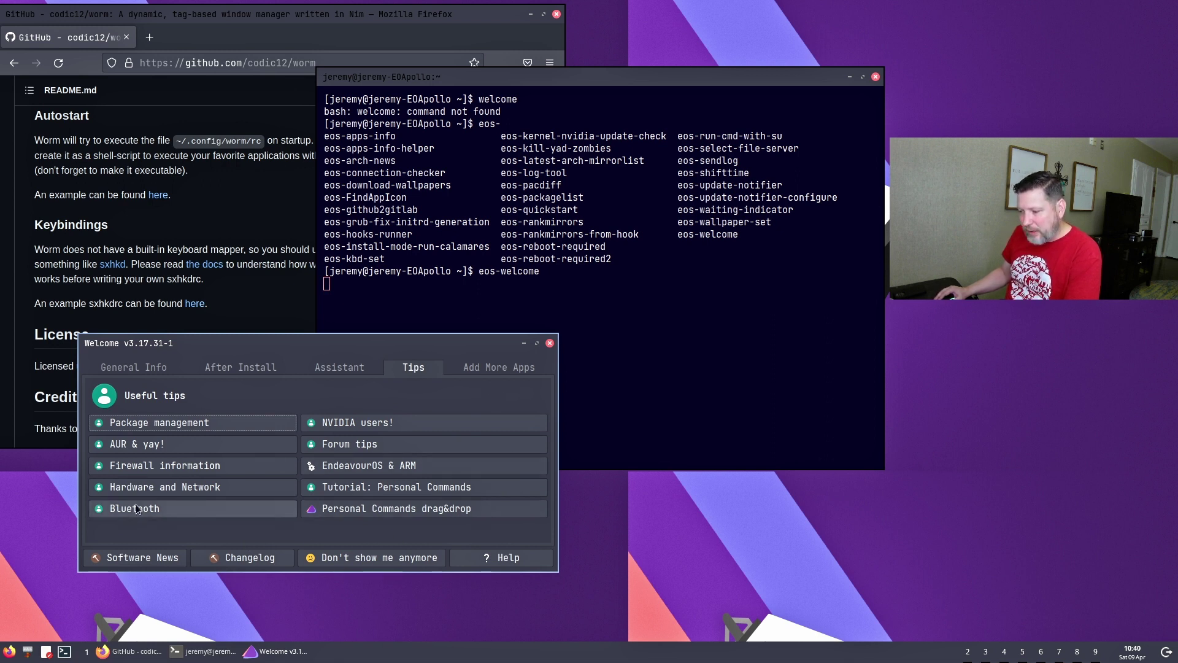
click(489, 367)
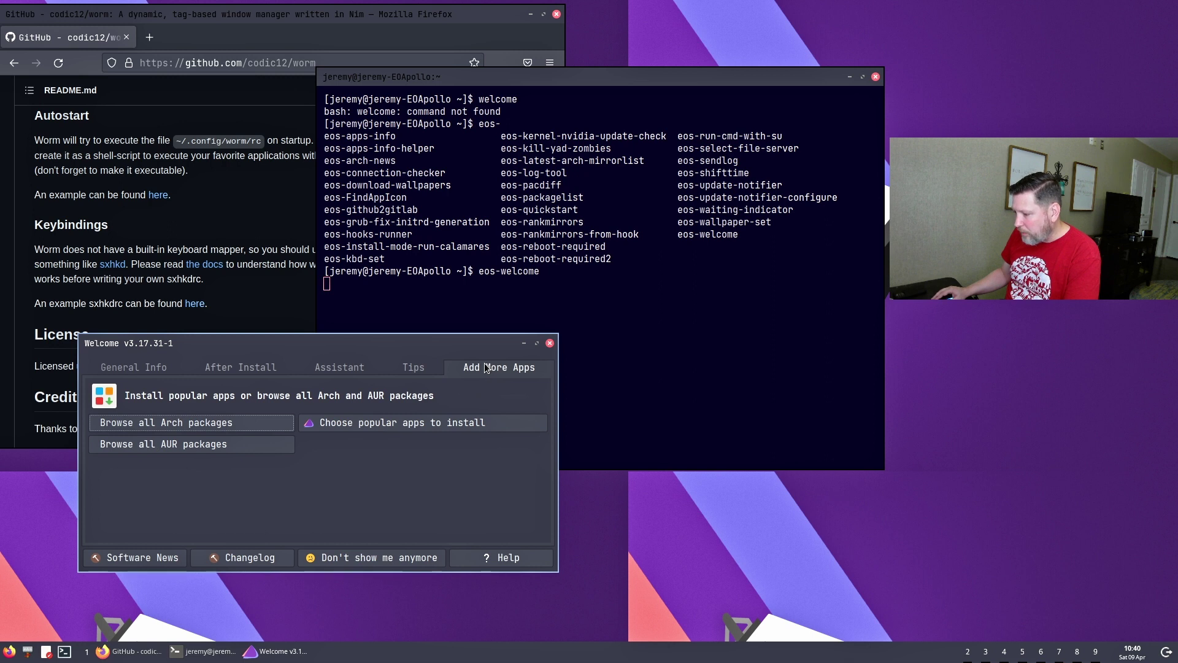
click(418, 370)
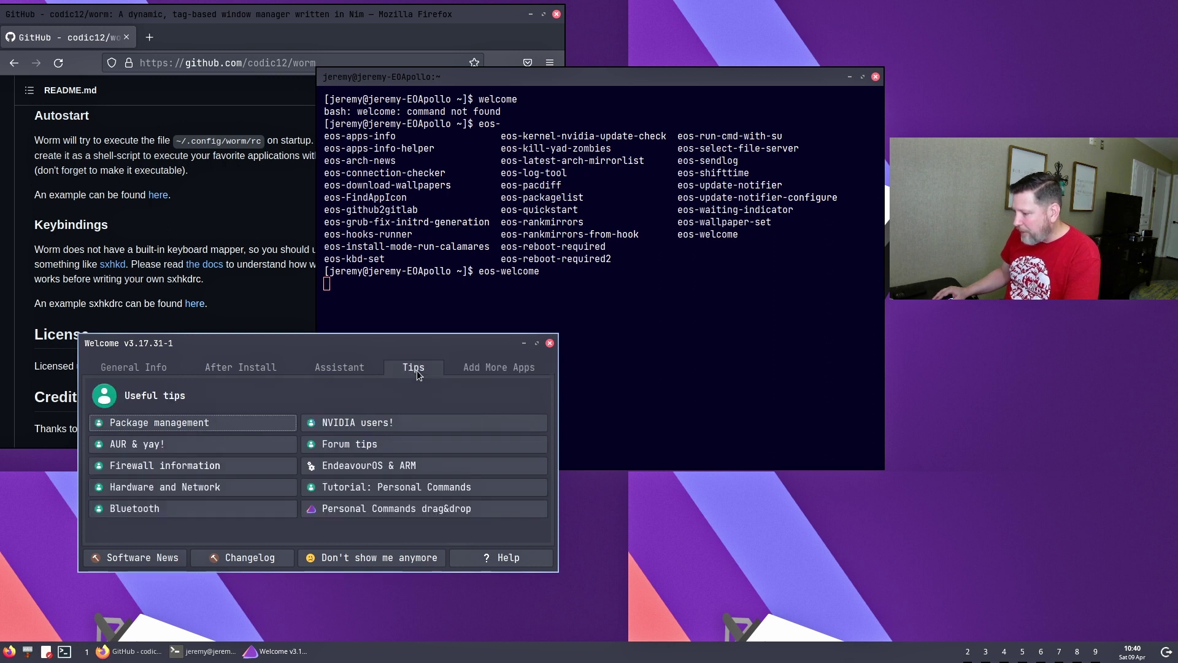
Open the Bluetooth tip in Firefox, read down to its pacman commands and GUI tools, then close the browser
click(155, 509)
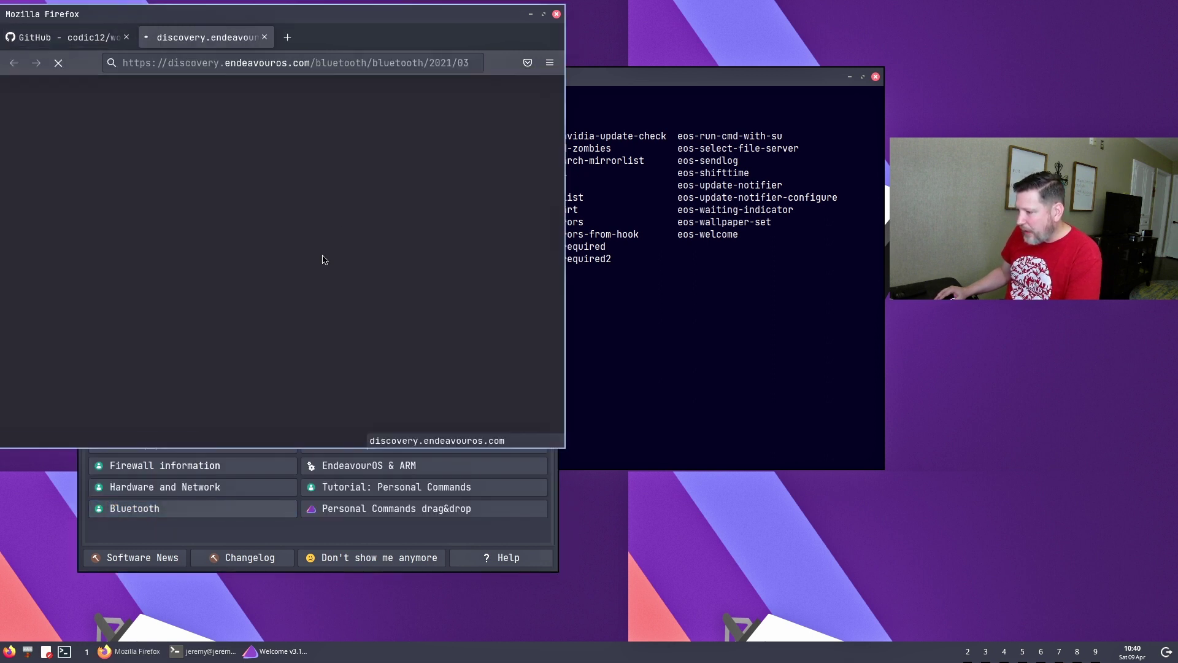
drag(352, 17, 529, 31)
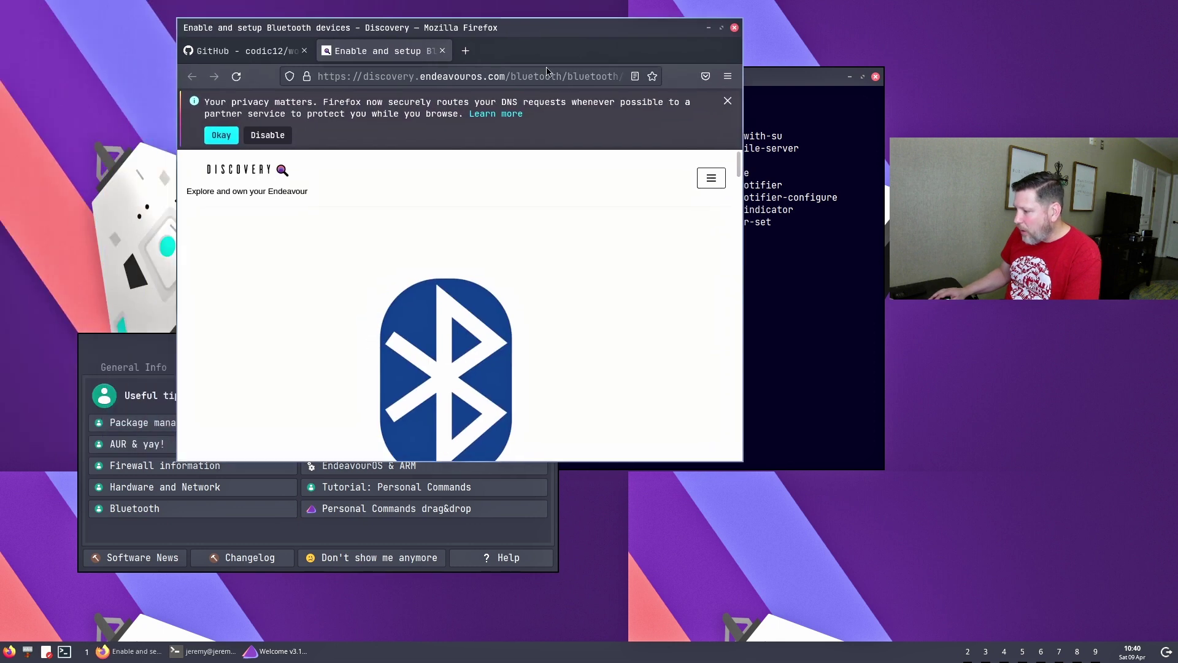
scroll(525, 310, down, 5)
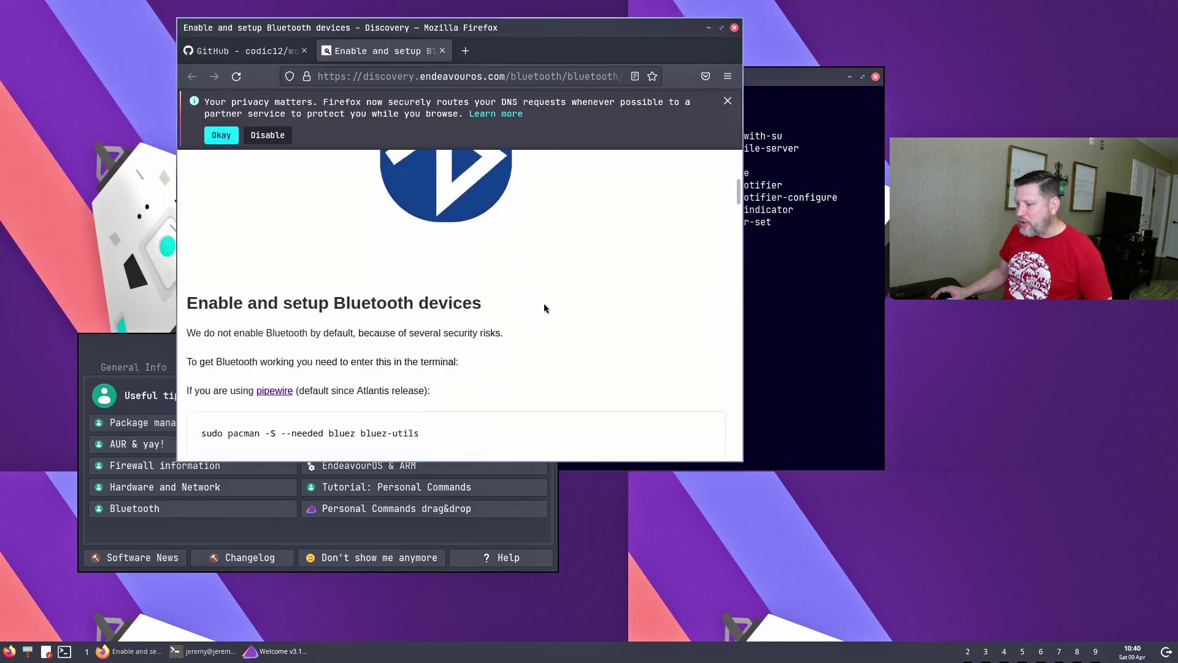
scroll(548, 298, down, 3)
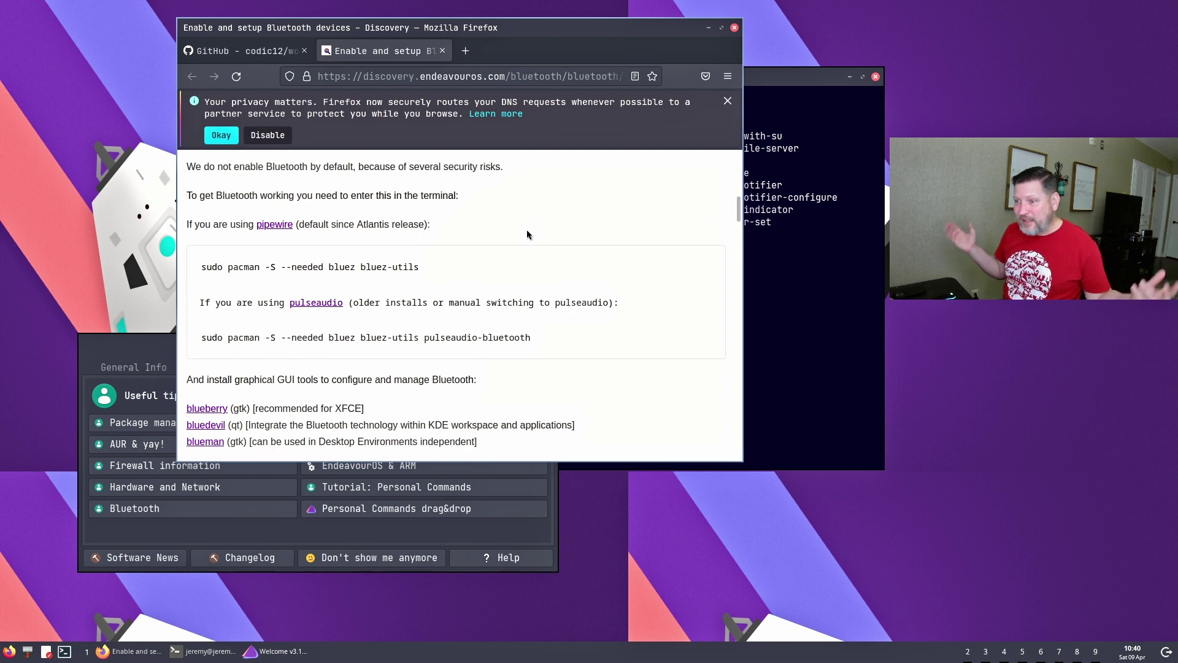
click(735, 28)
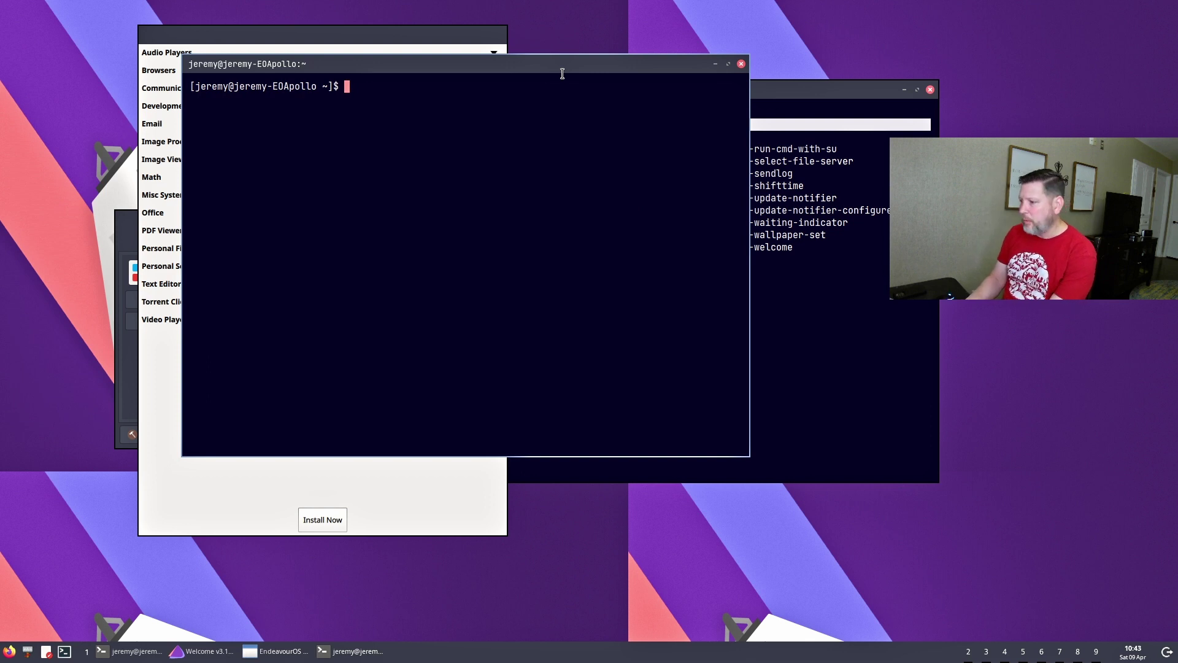
Install Thunderbird with 'sudo pacman -S thunderbird', confirming with y, then launch it with 'thunderbird'
text(sudo )
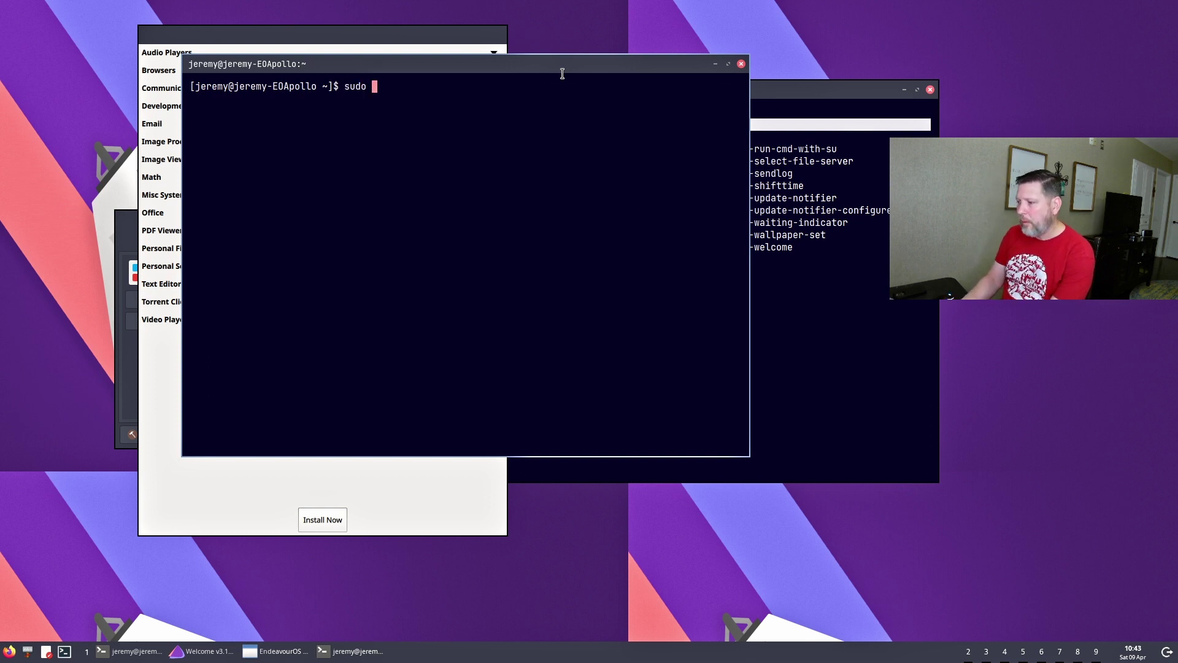
text(pacman )
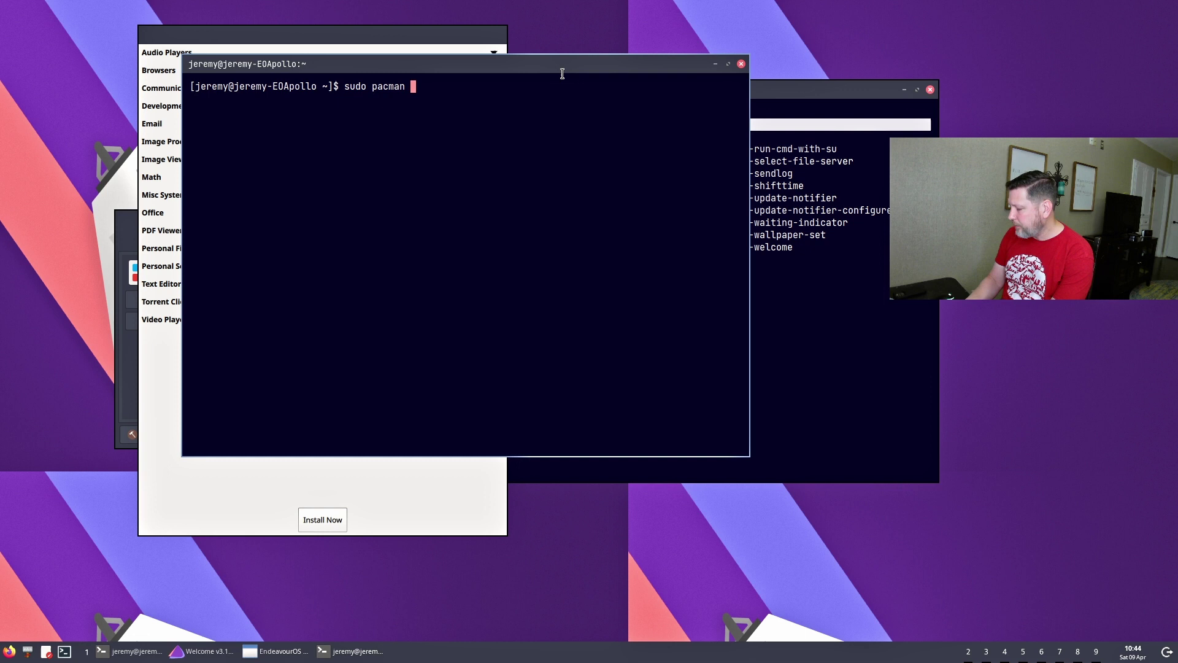
text(-S )
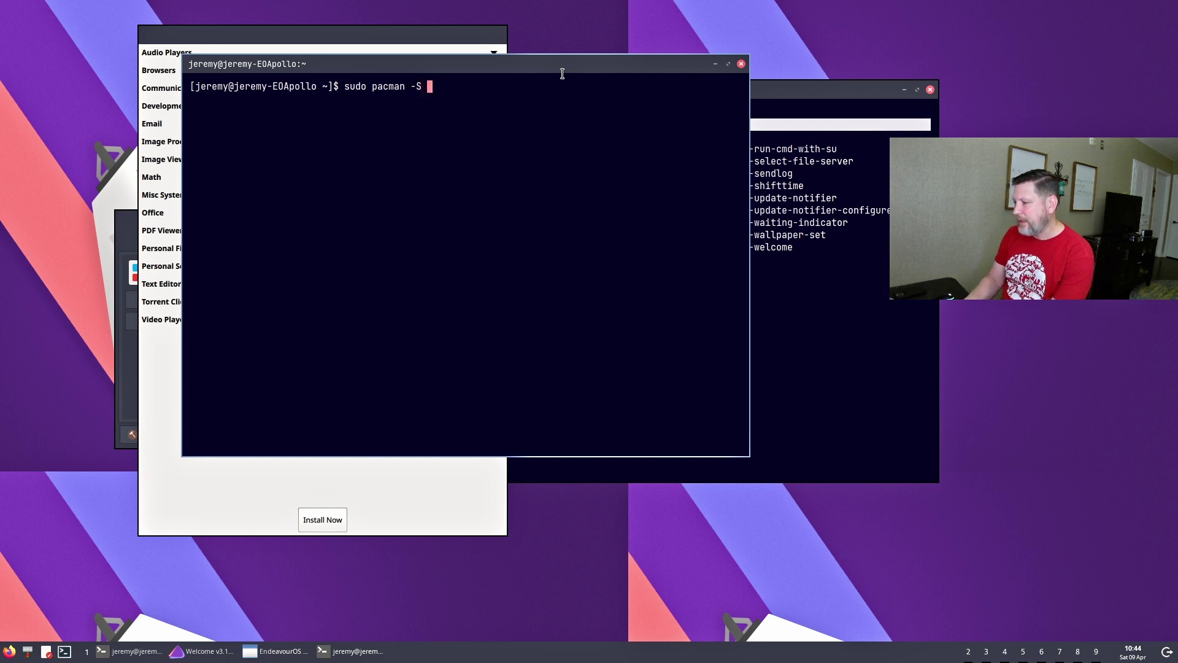
text(thund)
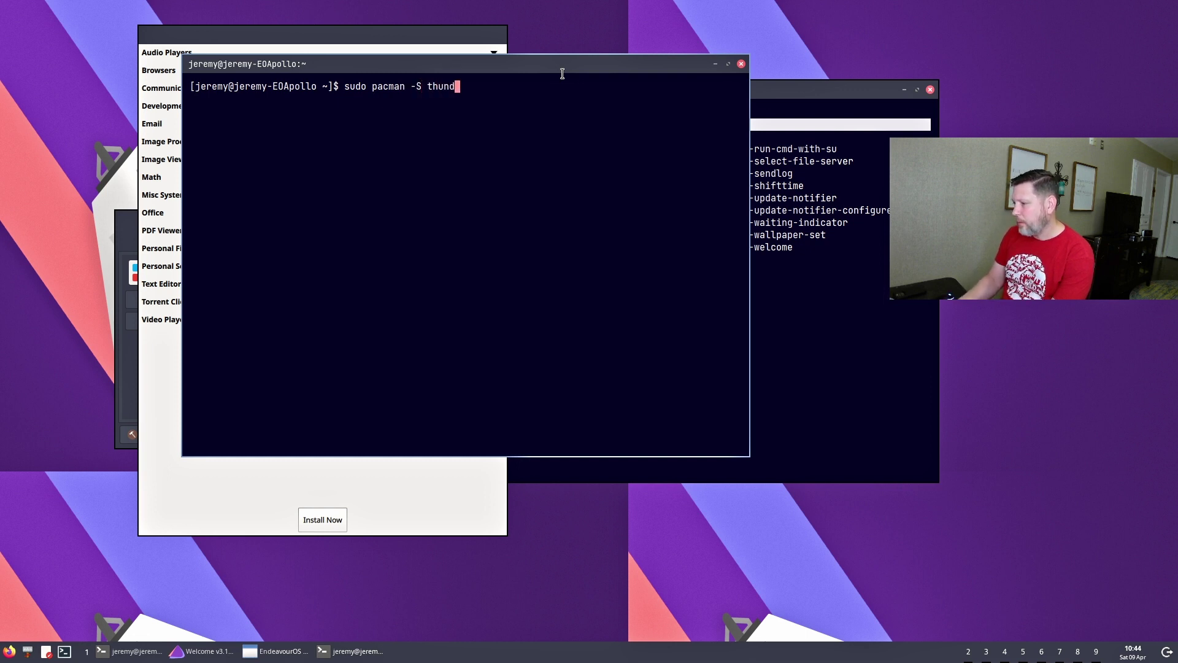
text(erbird)
key(Return)
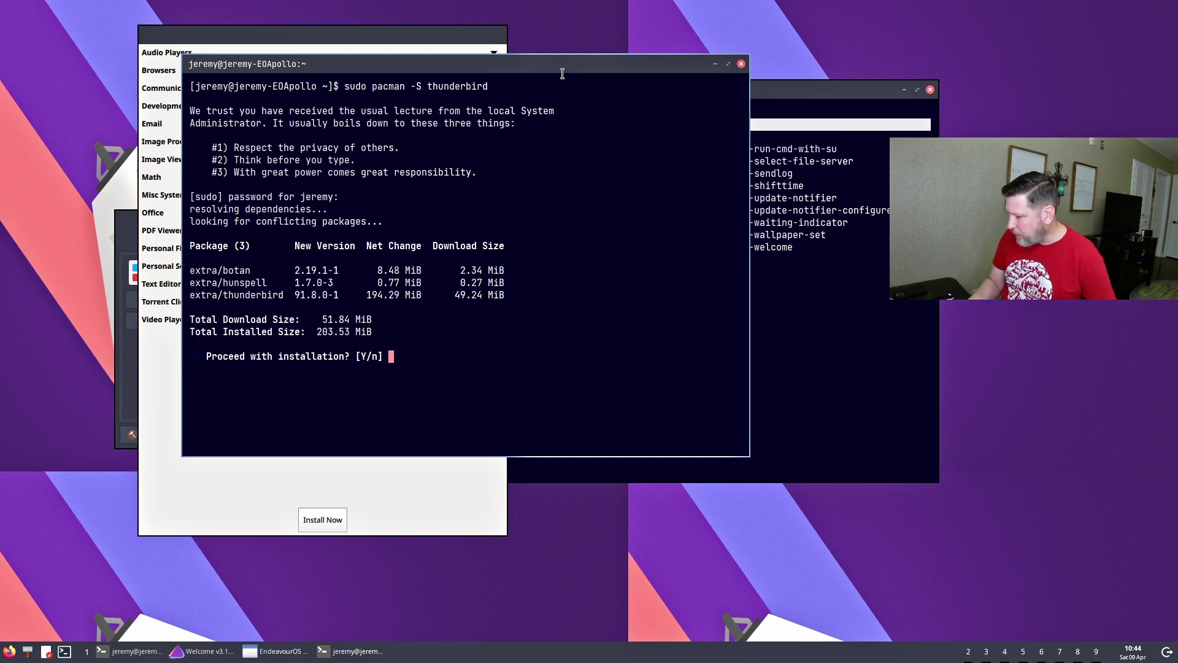
text(y)
key(Return)
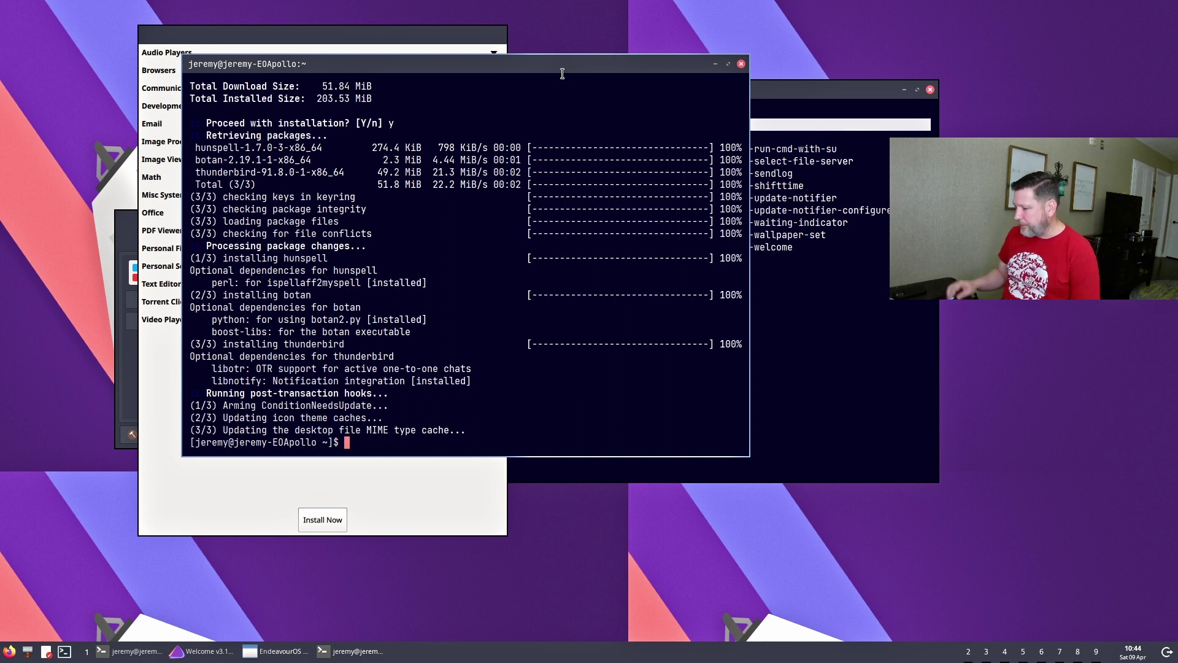
text(thunderbird)
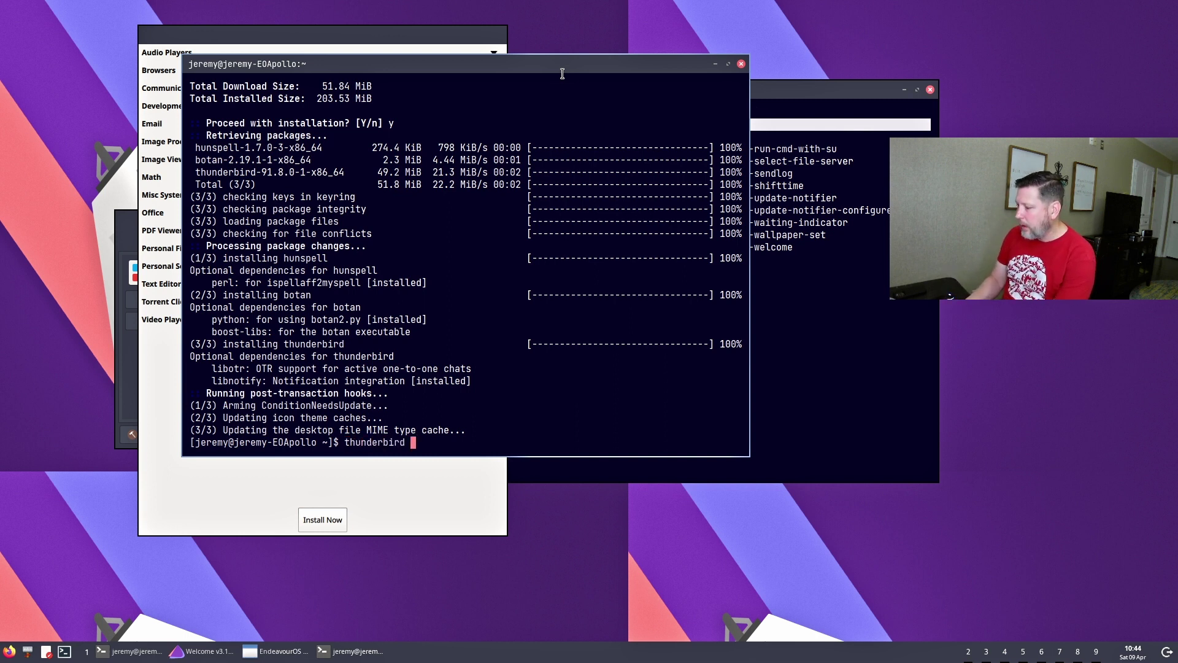
key(Return)
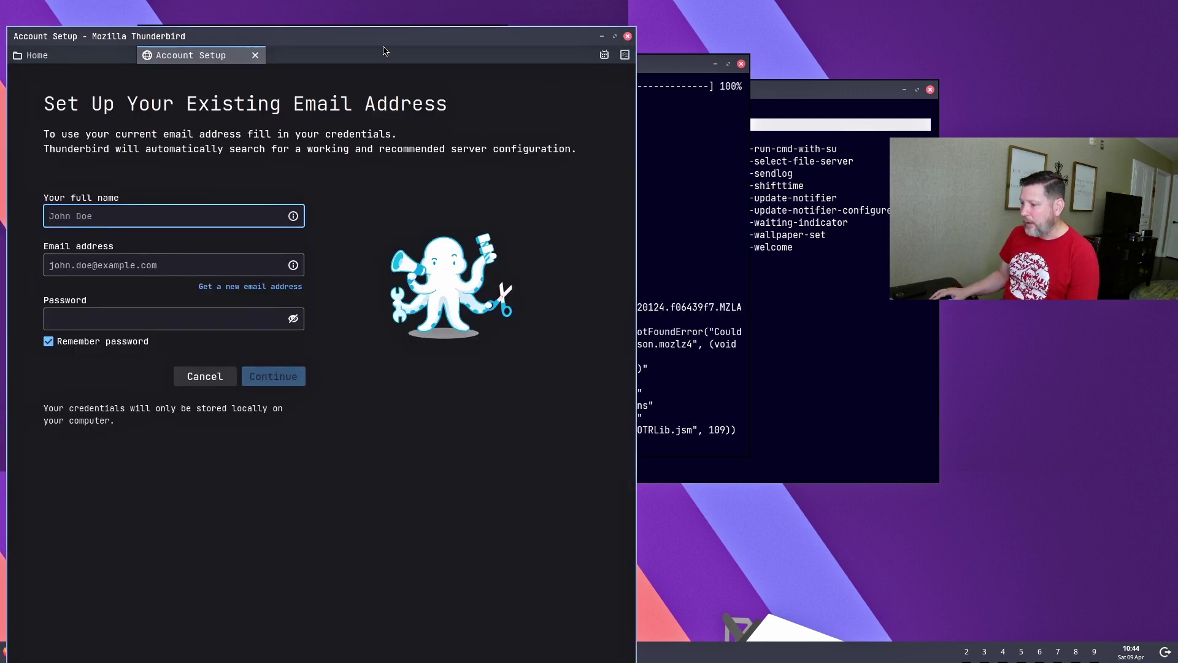
Move Thunderbird's Account Setup window aside and close it without adding an account
drag(373, 38, 509, 10)
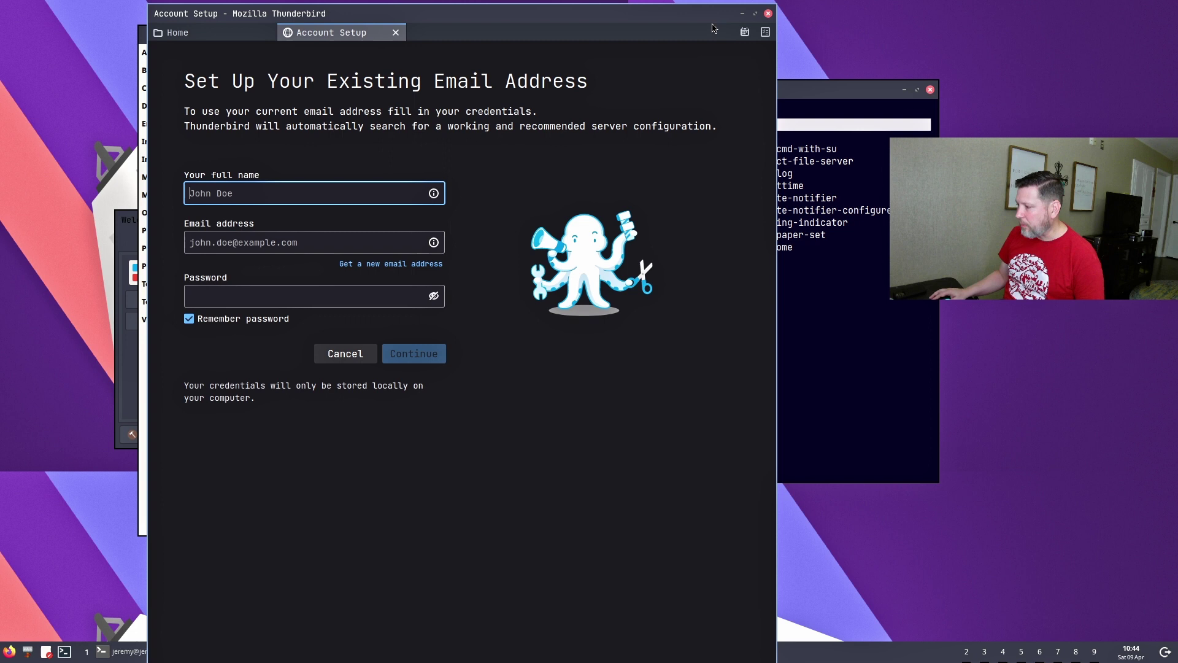
click(769, 14)
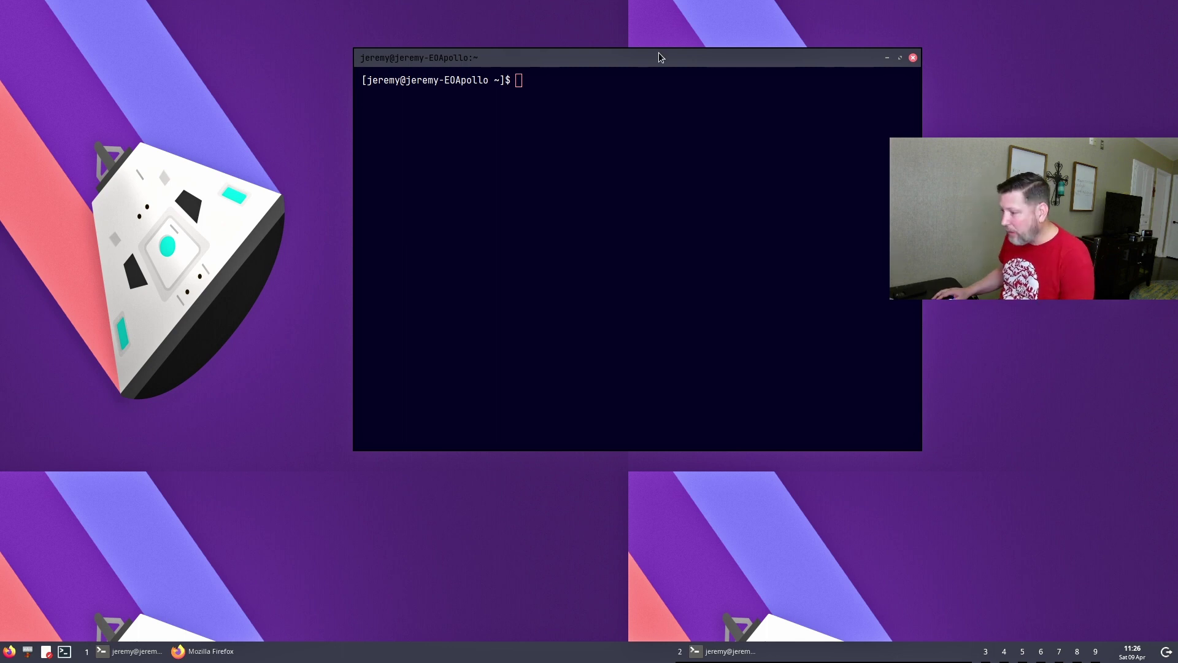
Close the old terminal with Ctrl+D, open a new one with Super+Enter, and launch Firefox with Super+W
drag(657, 54, 468, 60)
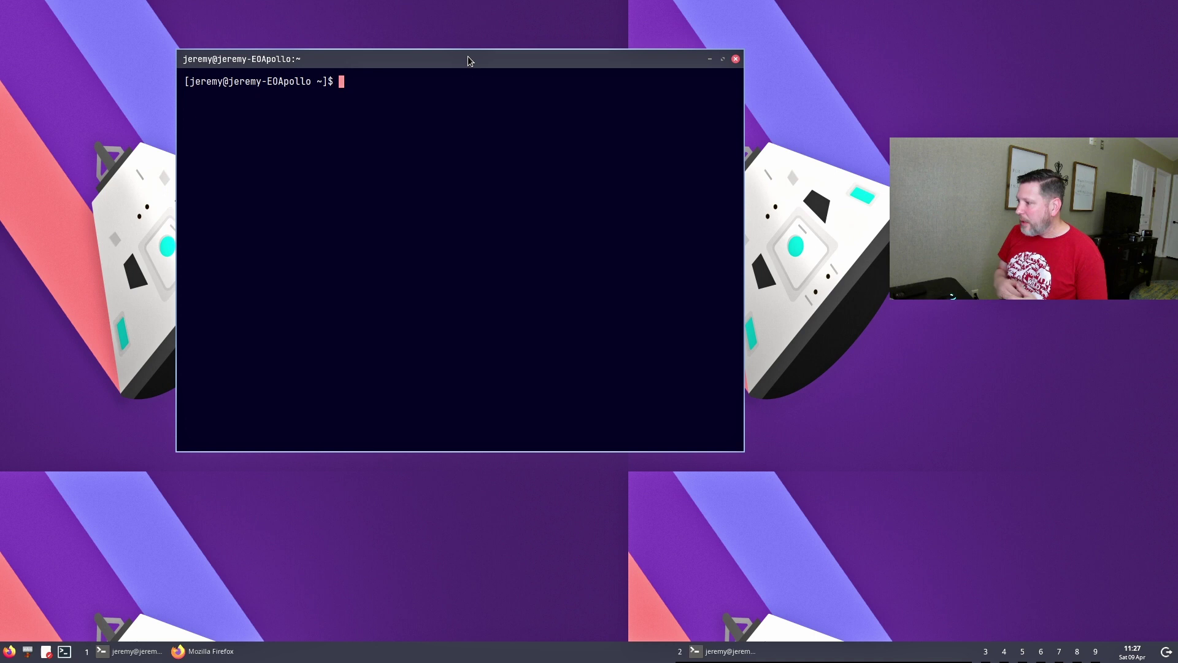
key(ctrl+d)
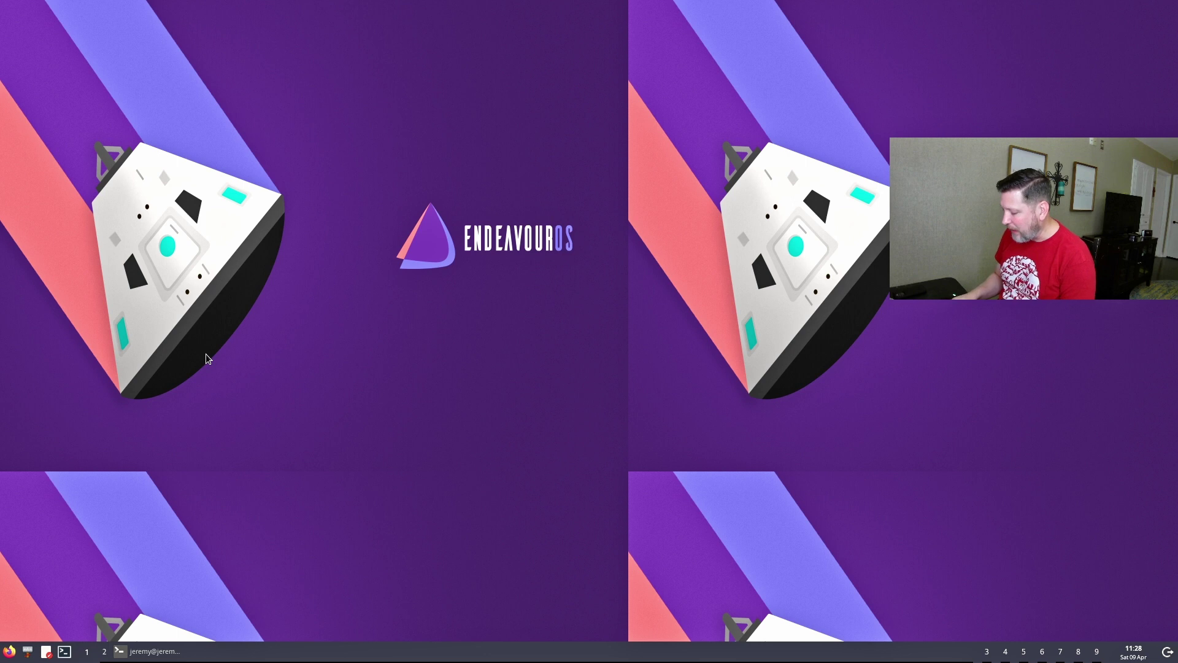
key(super+Return)
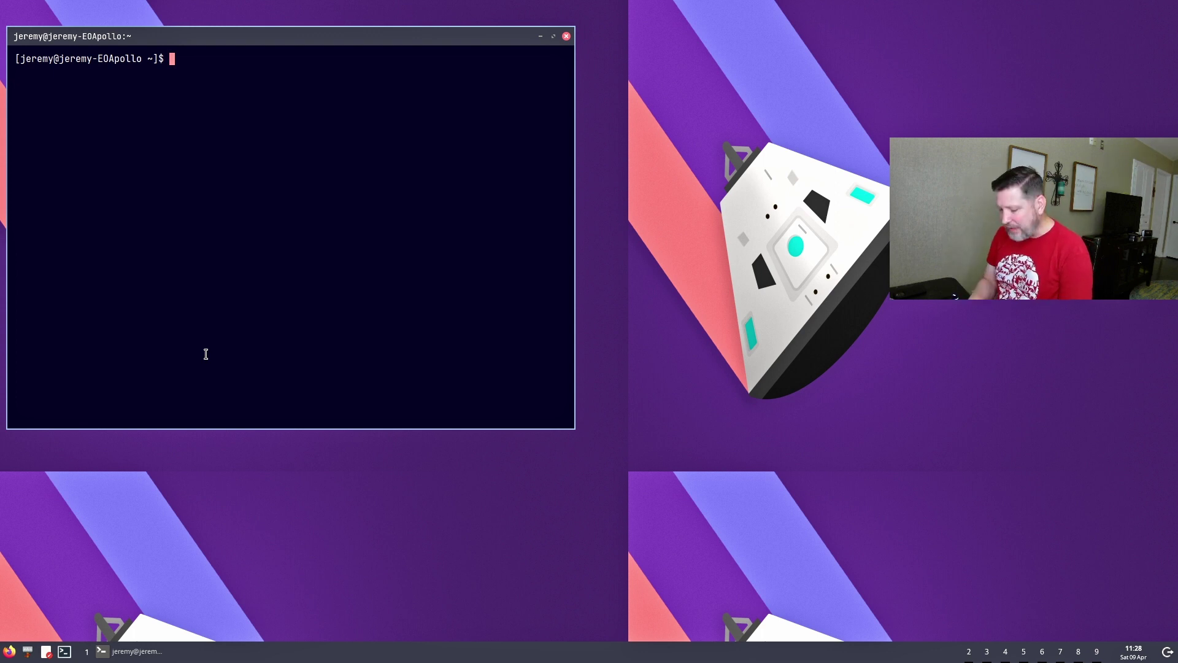
key(super+w)
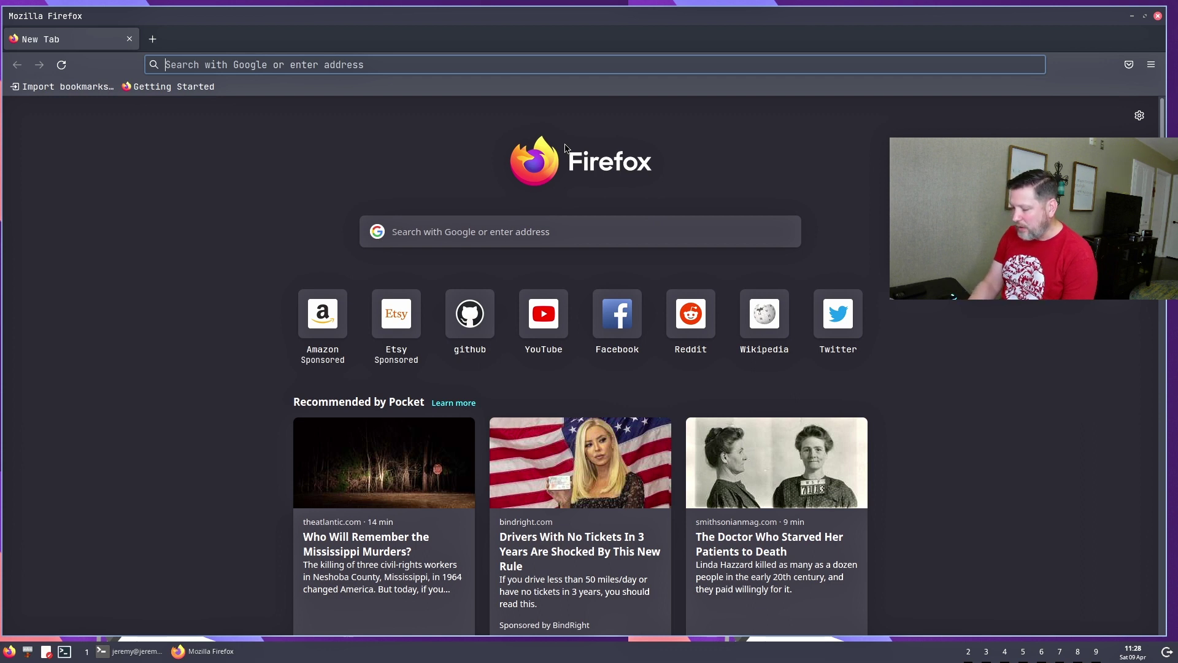
Cycle focus between Firefox and the terminal with Alt+Tab, ending on the terminal, then open rofi with Super+D
key(alt+Tab)
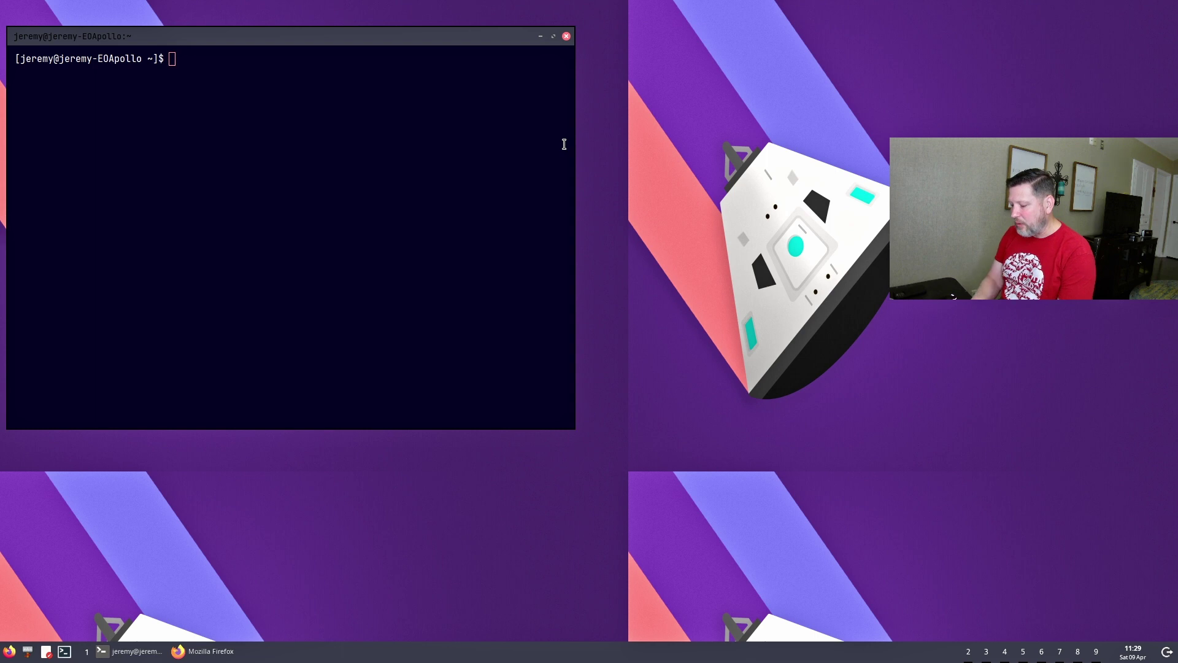
key(alt+Tab)
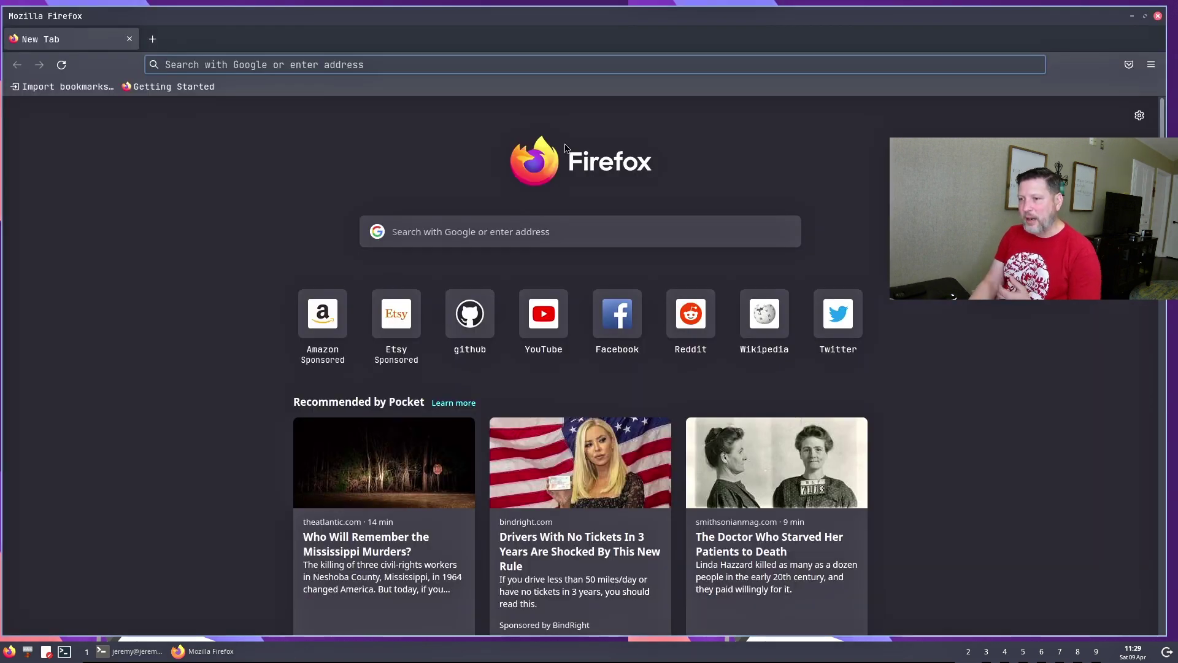
key(alt+Tab)
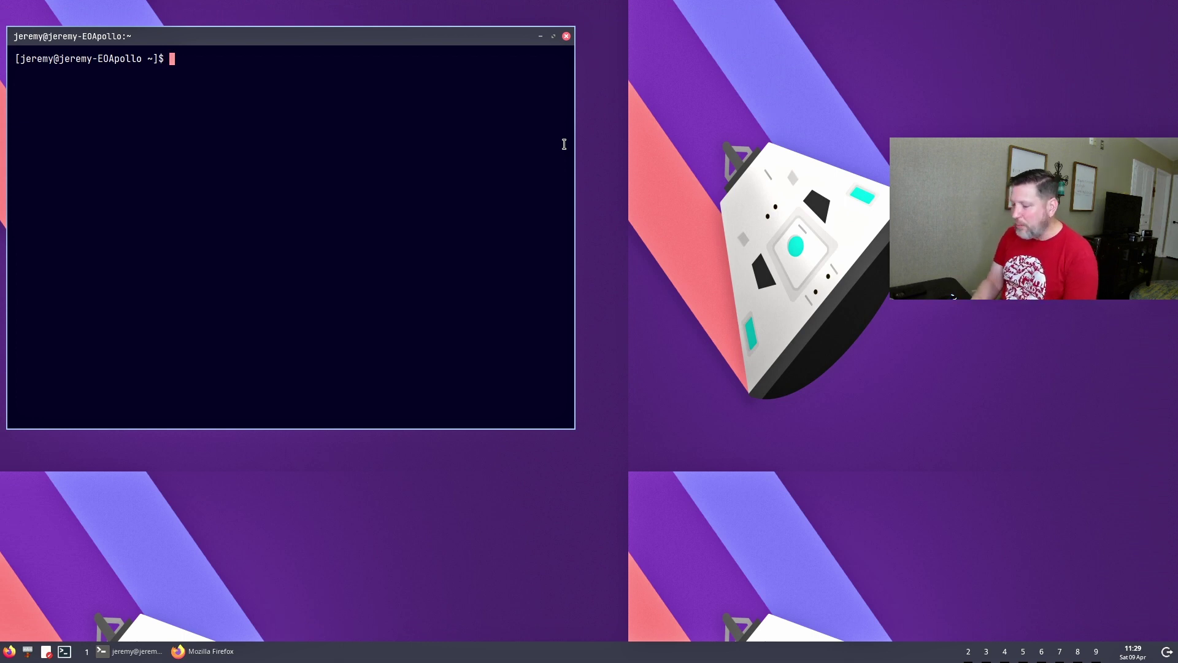
key(super+d)
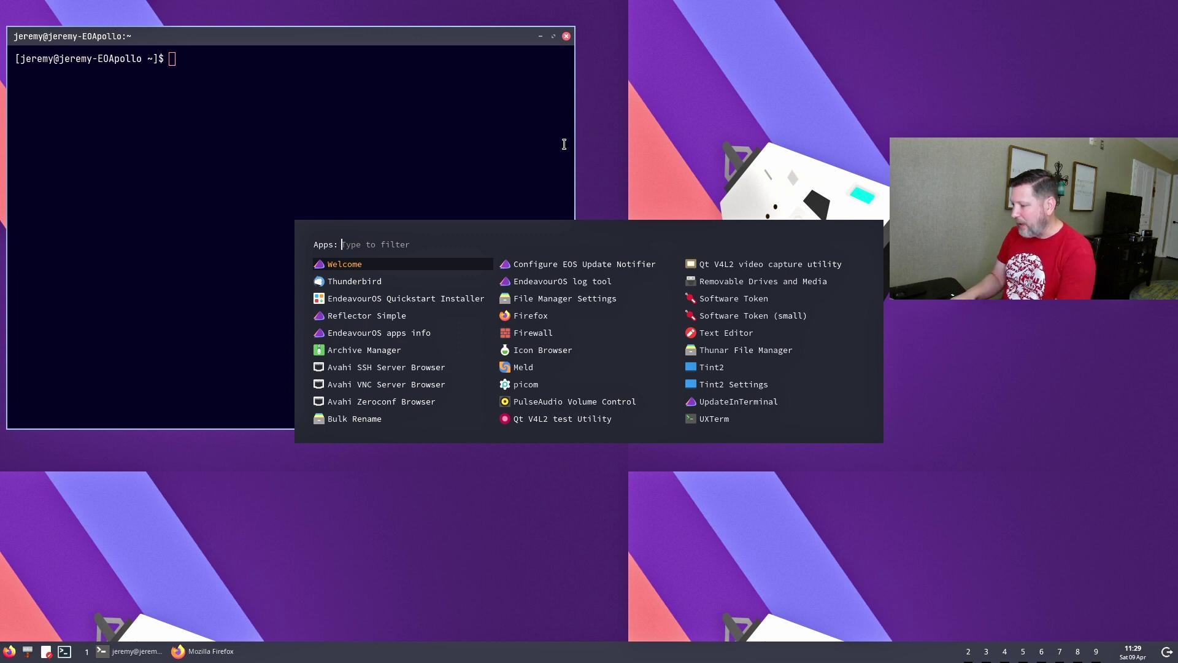
Launch Thunderbird from rofi by filtering for 'thu', then close its account setup window
text(thu)
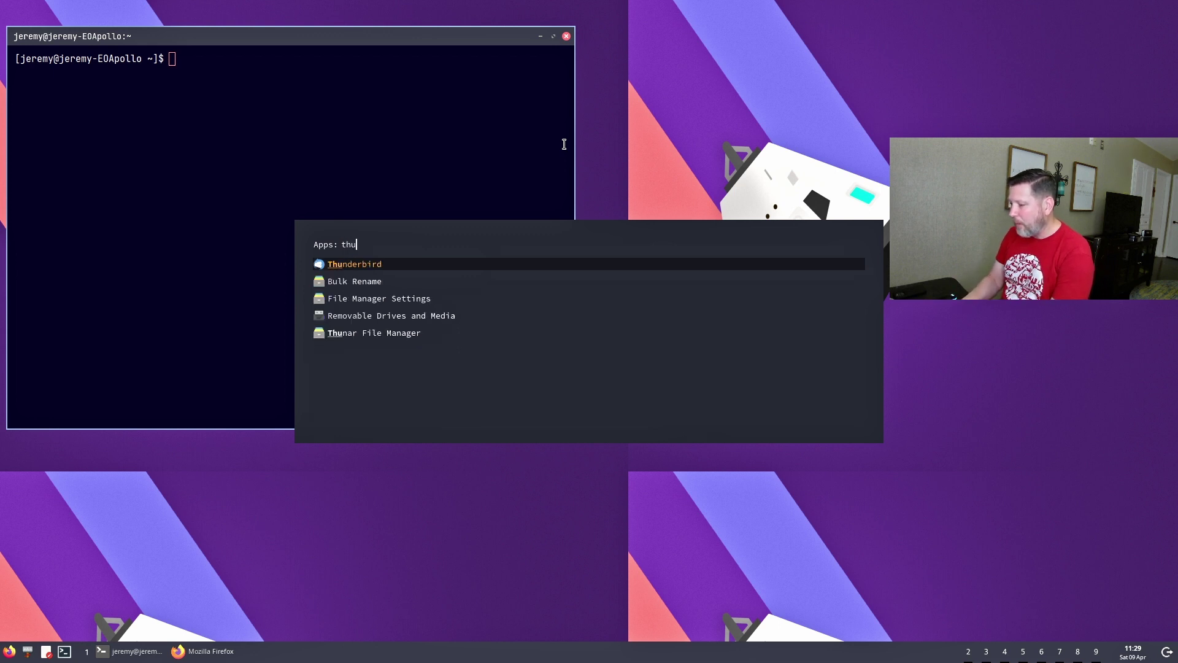
key(Return)
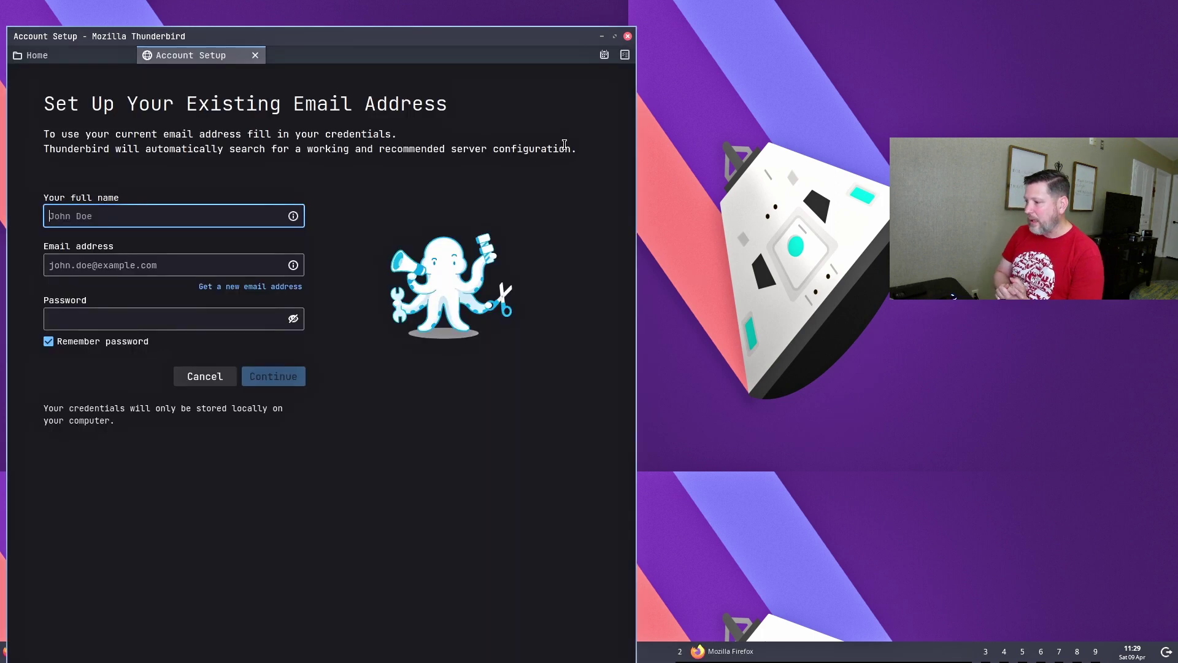
click(628, 36)
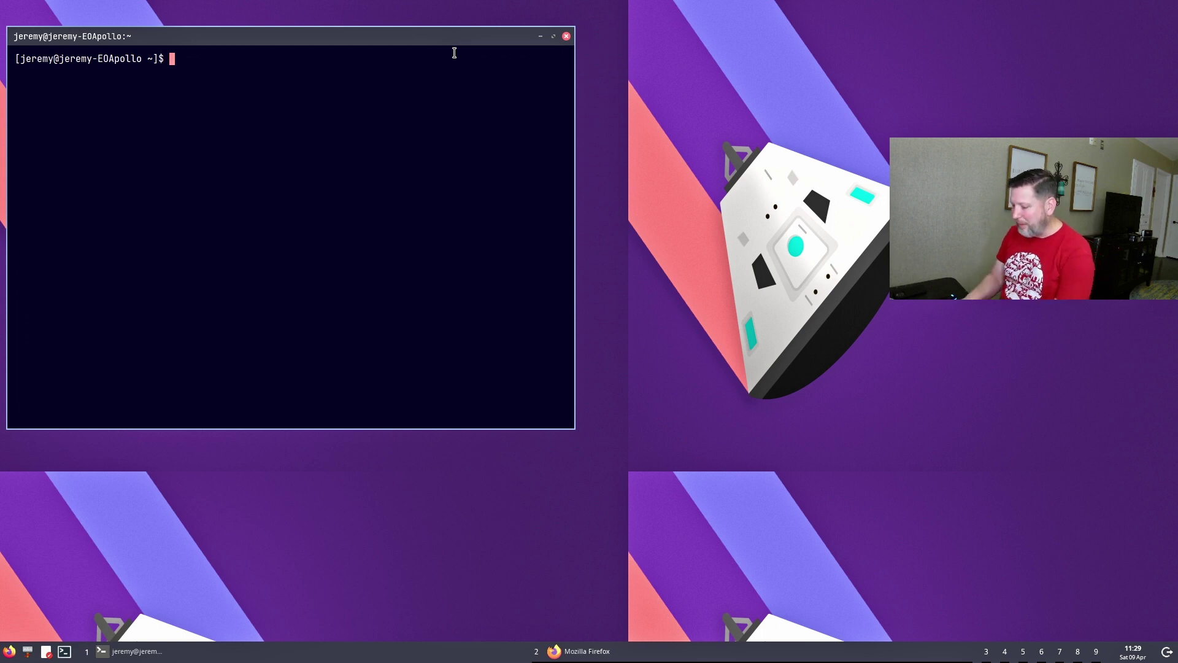
Start Thunderbird with 'thunderbird' in the terminal, quit it with Ctrl+Q, and close the terminal
text(thunderbird)
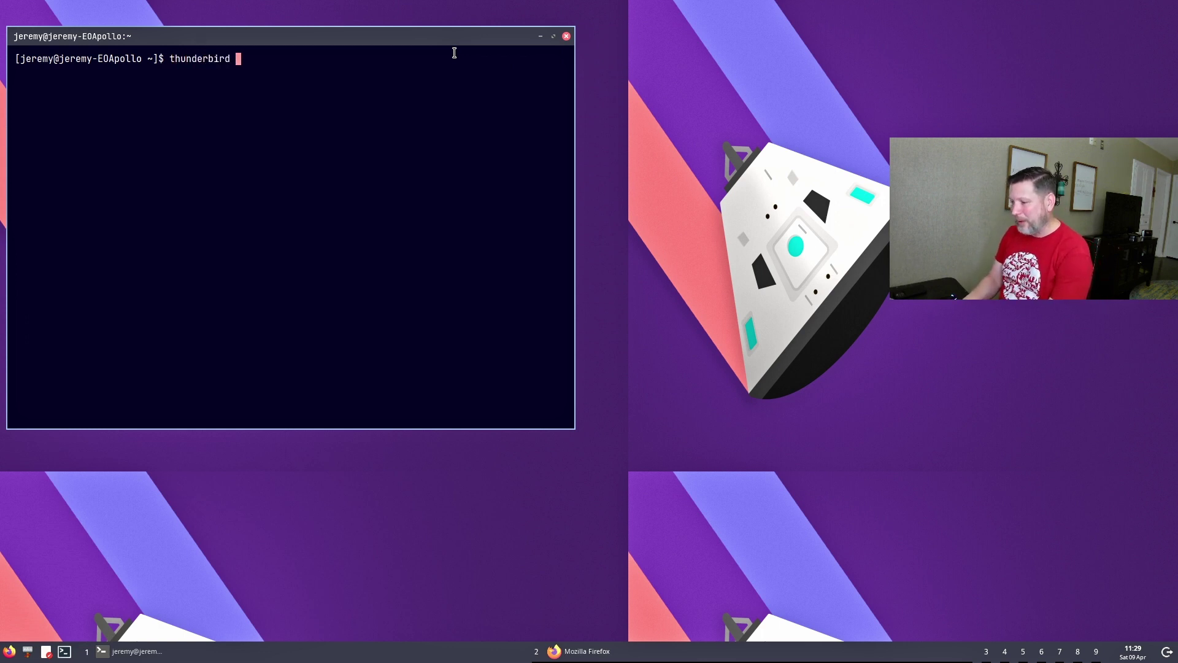
key(Return)
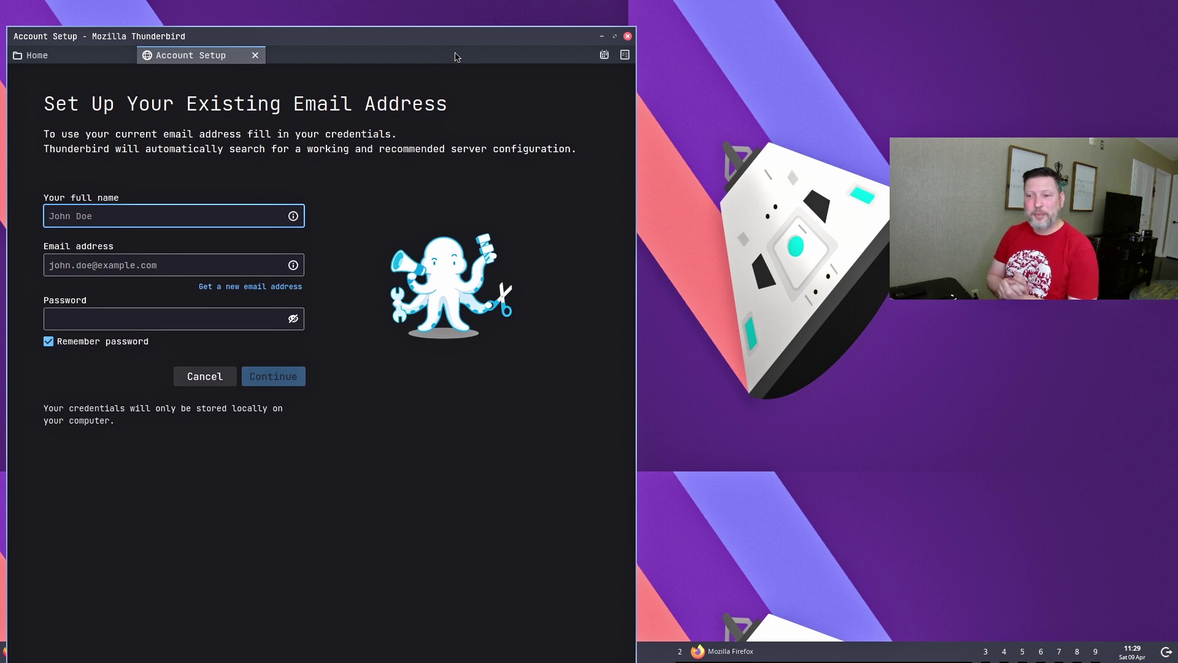
key(ctrl+q)
click(566, 37)
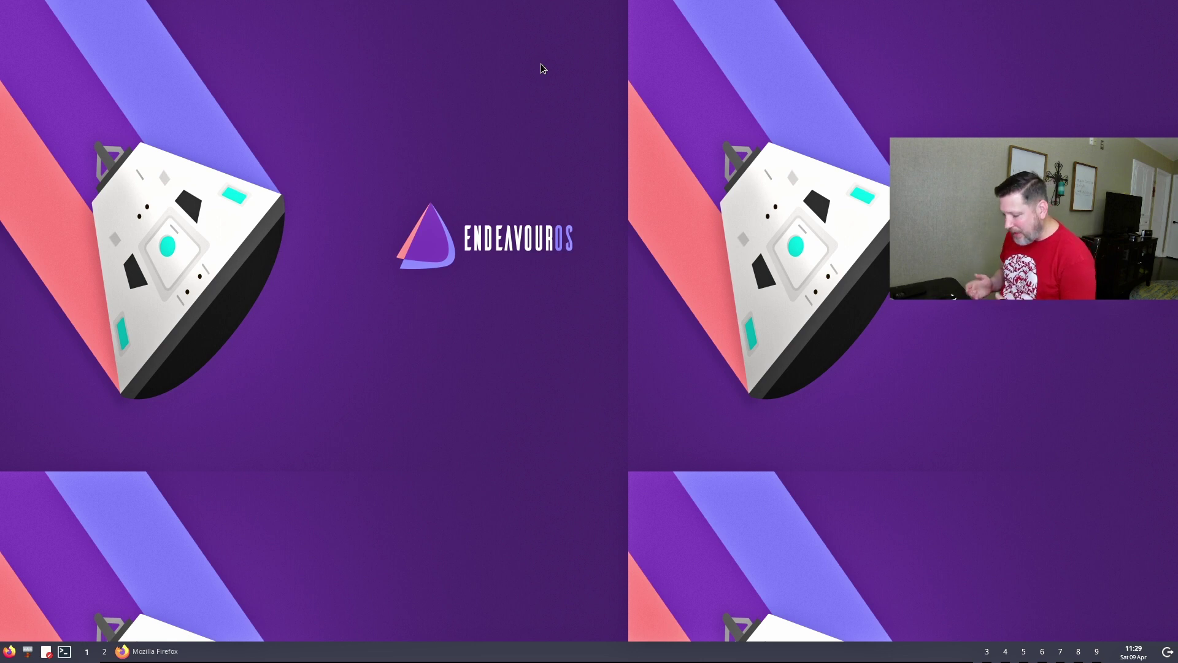
Launch the EndeavourOS QuickStart Installer from rofi, expand and collapse PDF Viewers, then close the installer
key(super+d)
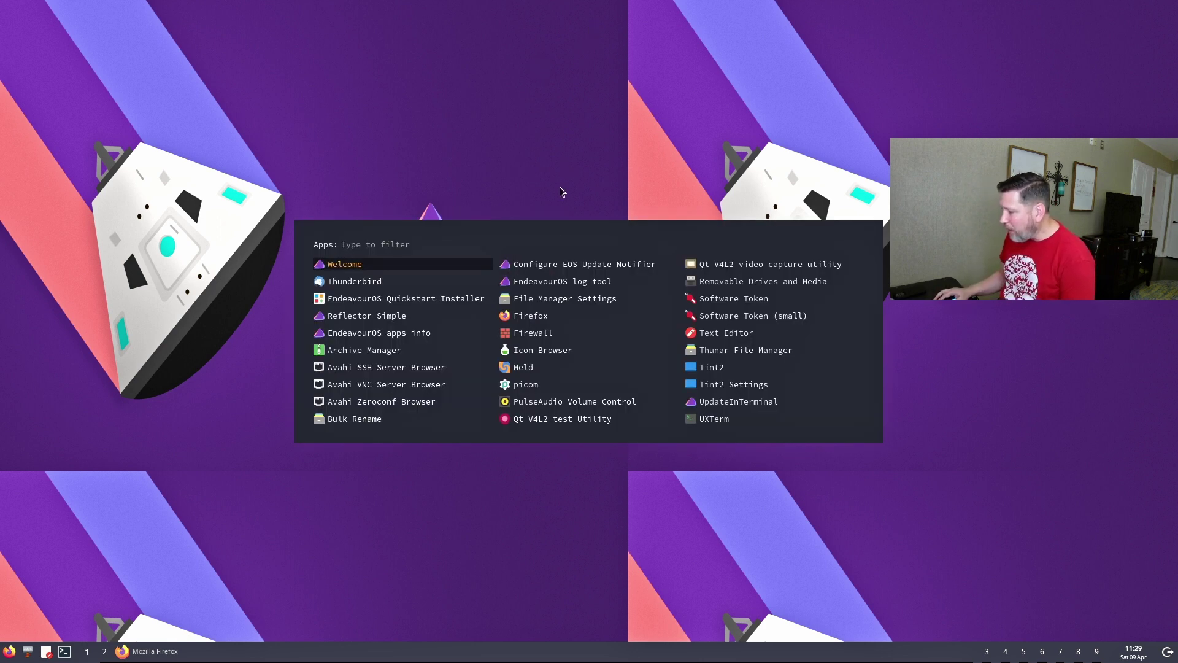
click(461, 302)
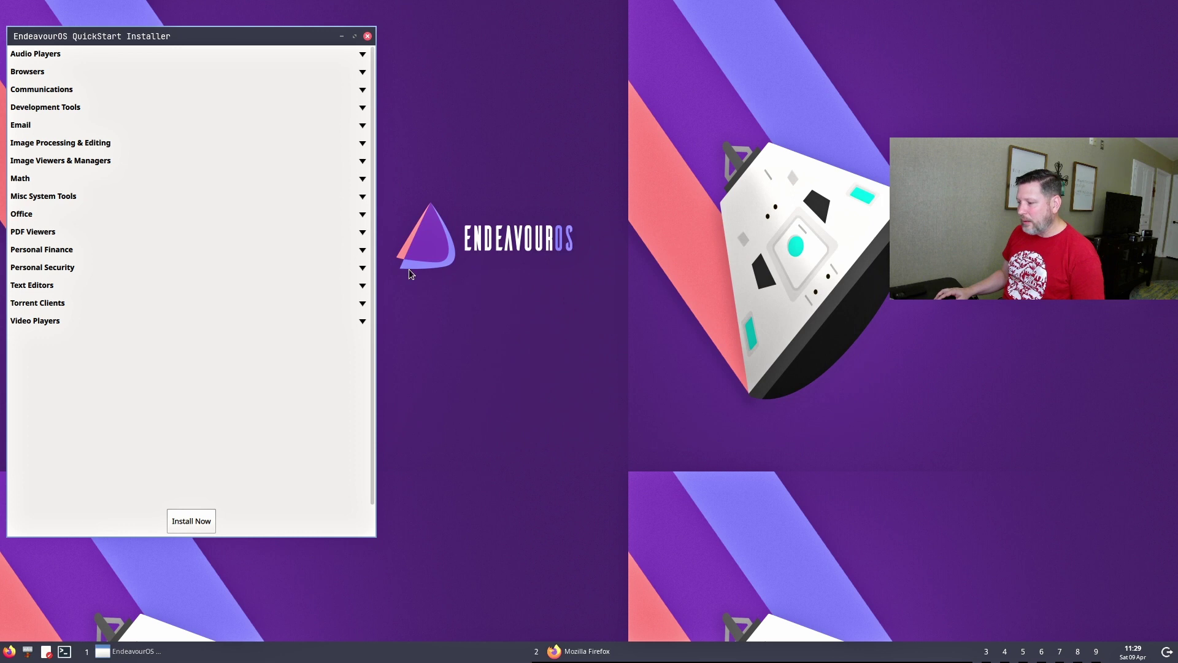
click(362, 231)
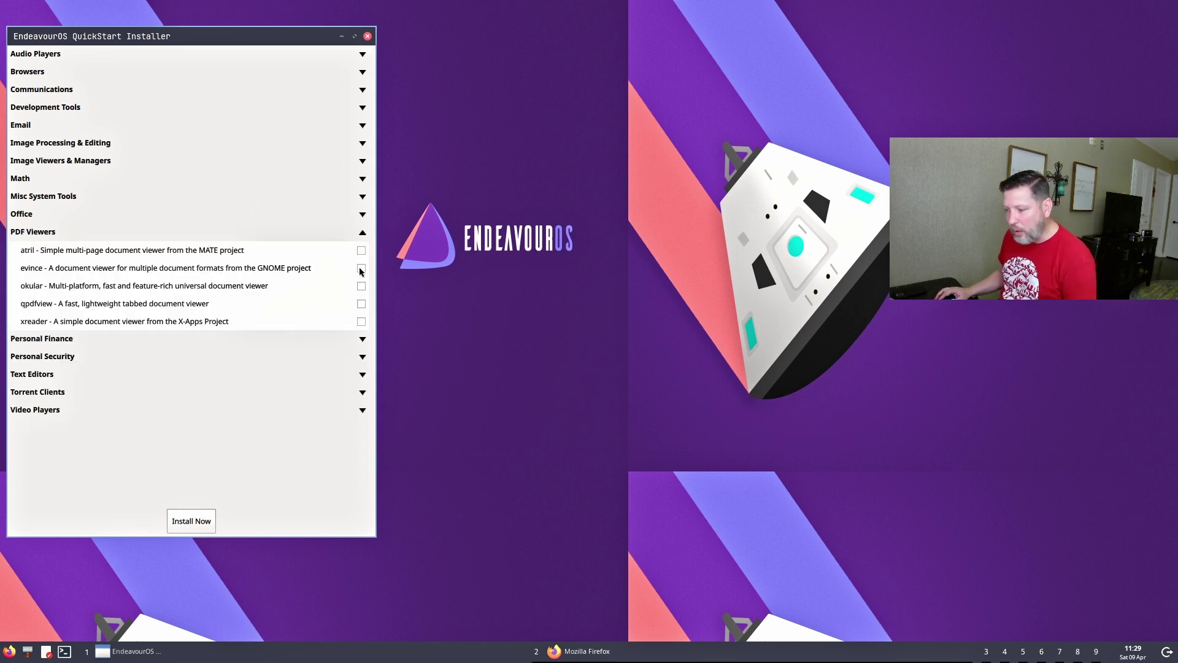
click(362, 234)
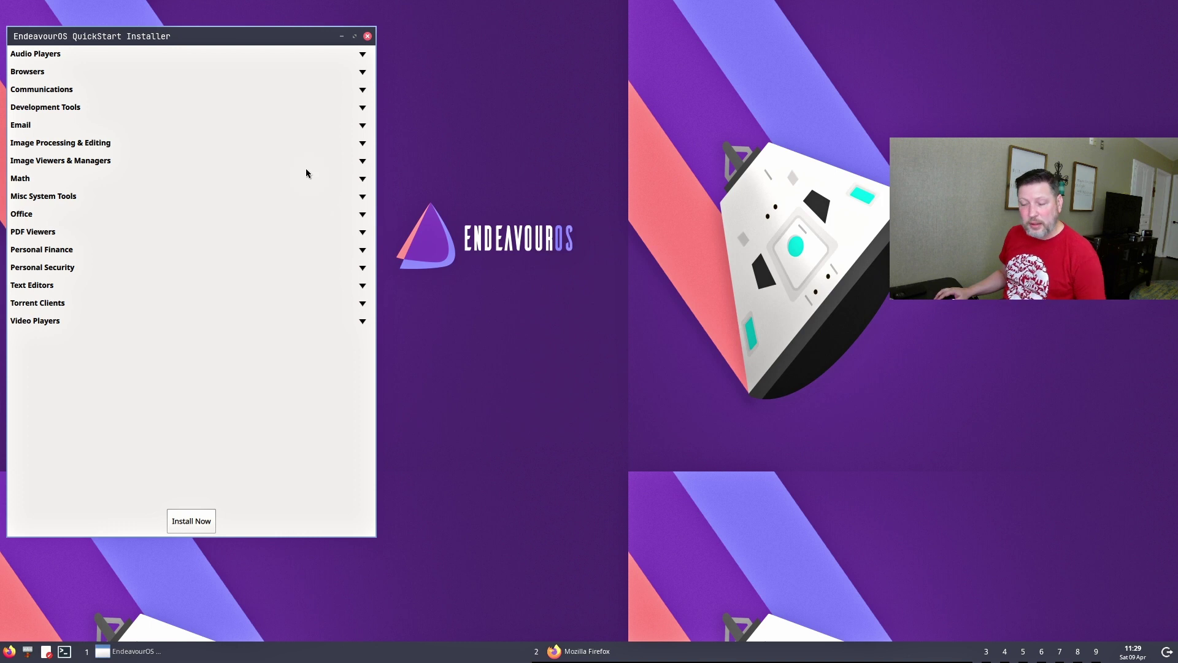
click(368, 36)
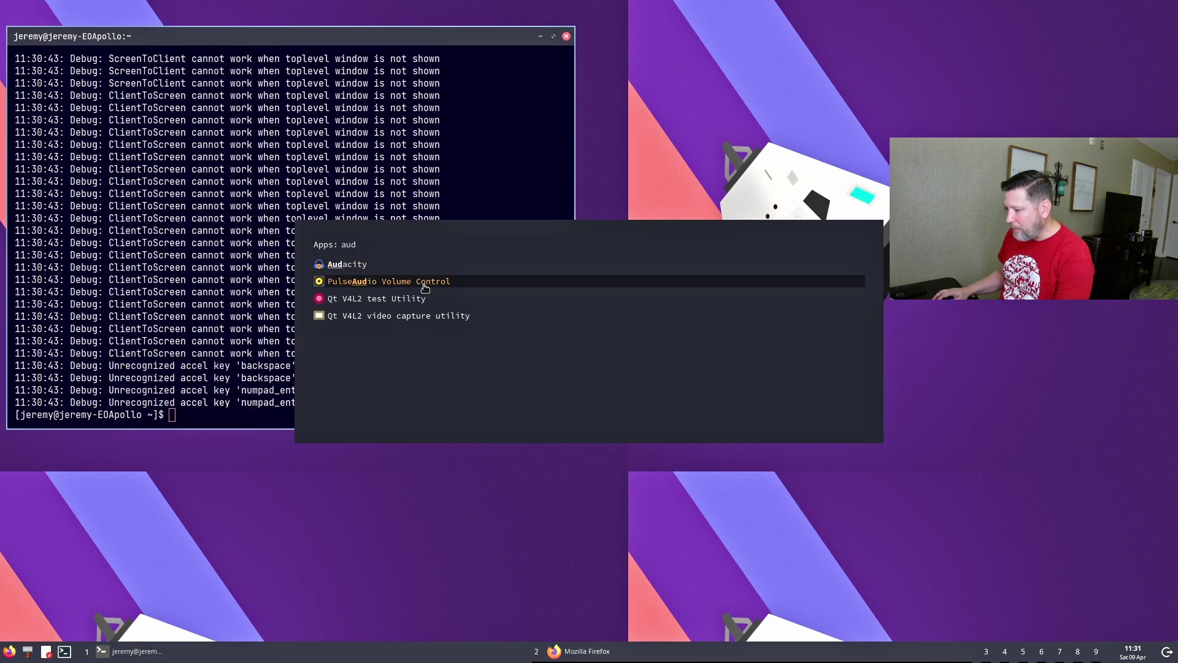
Launch PulseAudio Volume Control and look through its Recording, Playback and Output Devices tabs
click(425, 283)
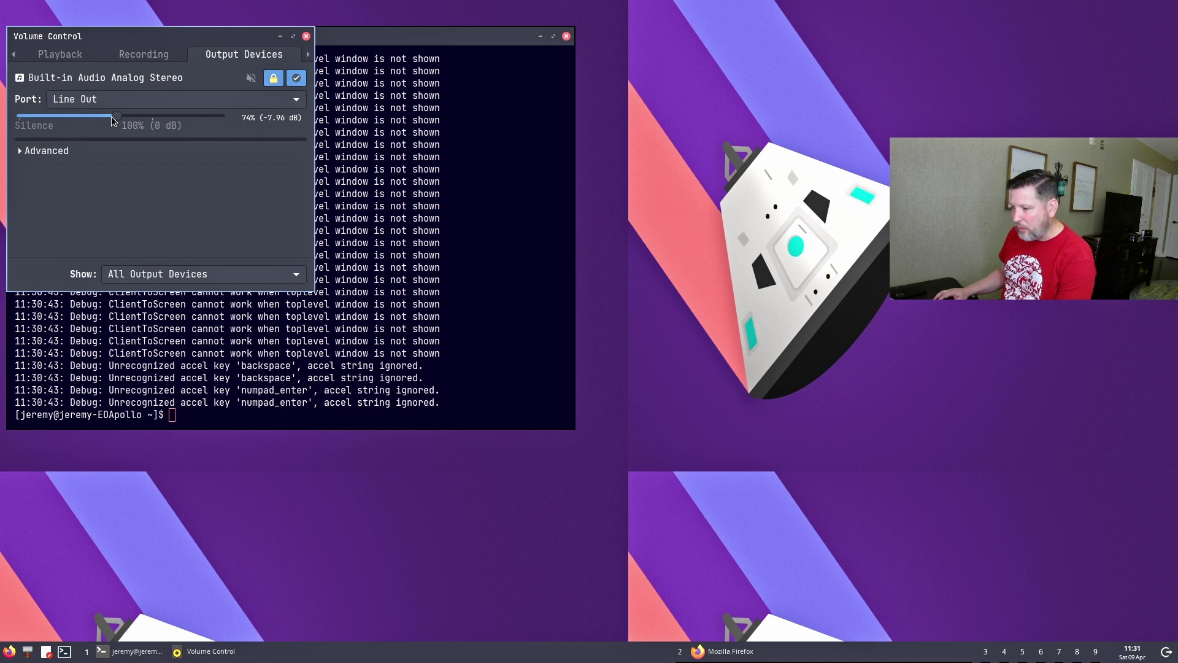
click(144, 54)
click(60, 55)
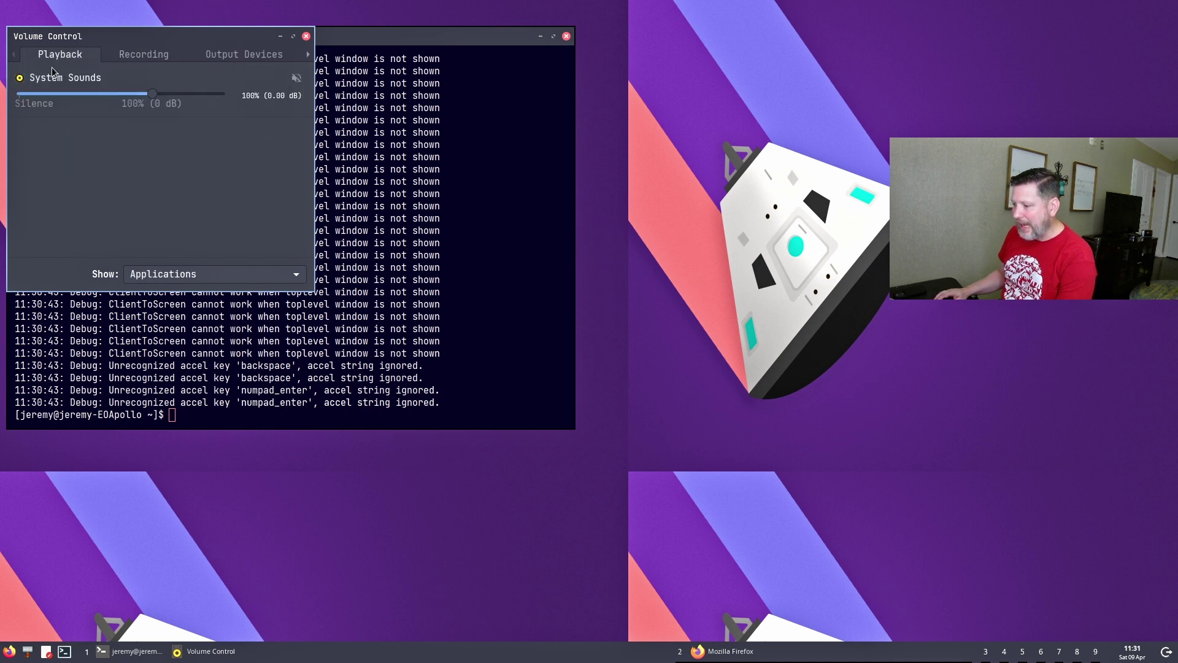
click(135, 60)
click(222, 56)
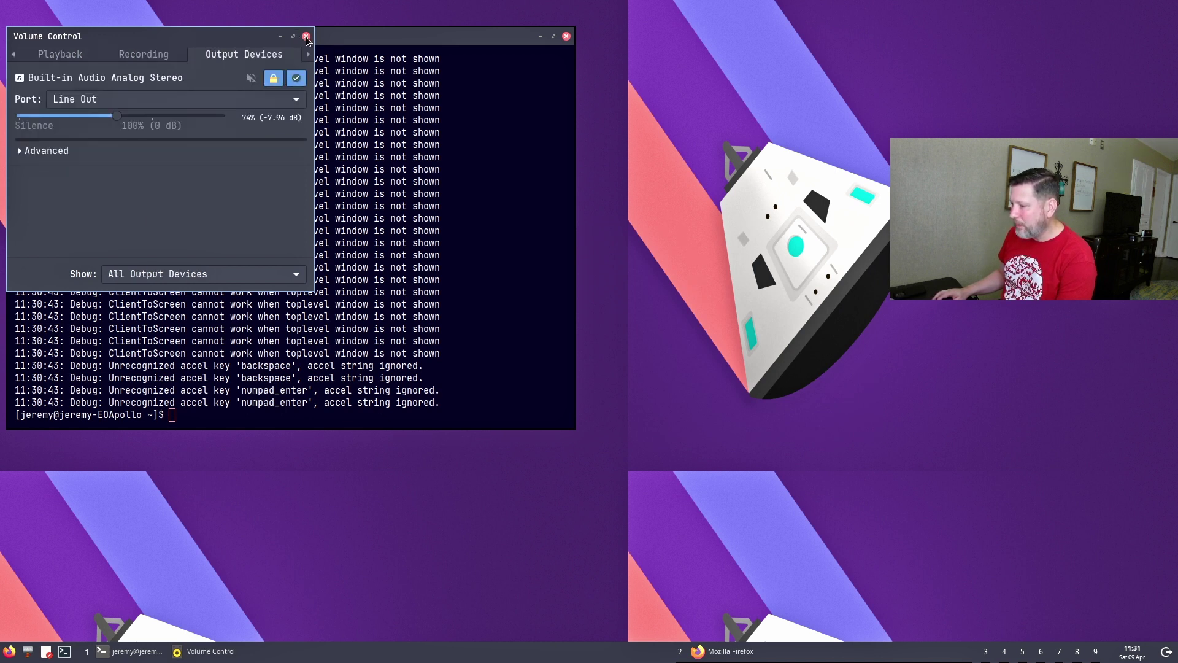
Close Volume Control, then move the terminal to the screen centre and close it
click(306, 36)
drag(319, 36, 513, 50)
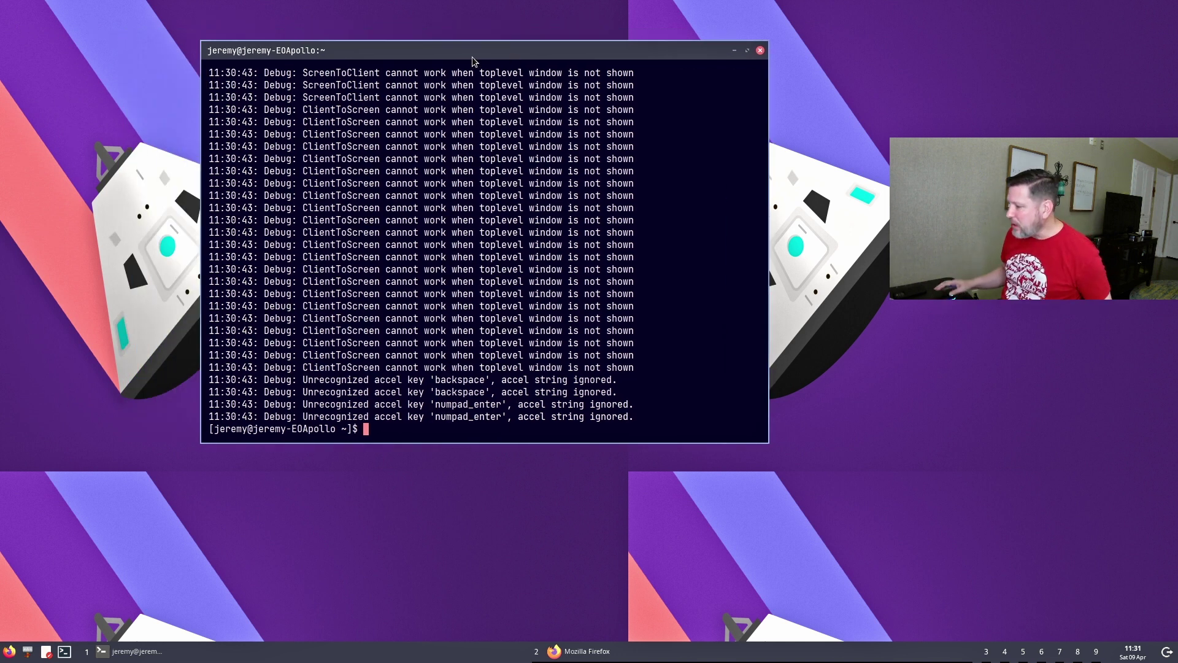
click(759, 50)
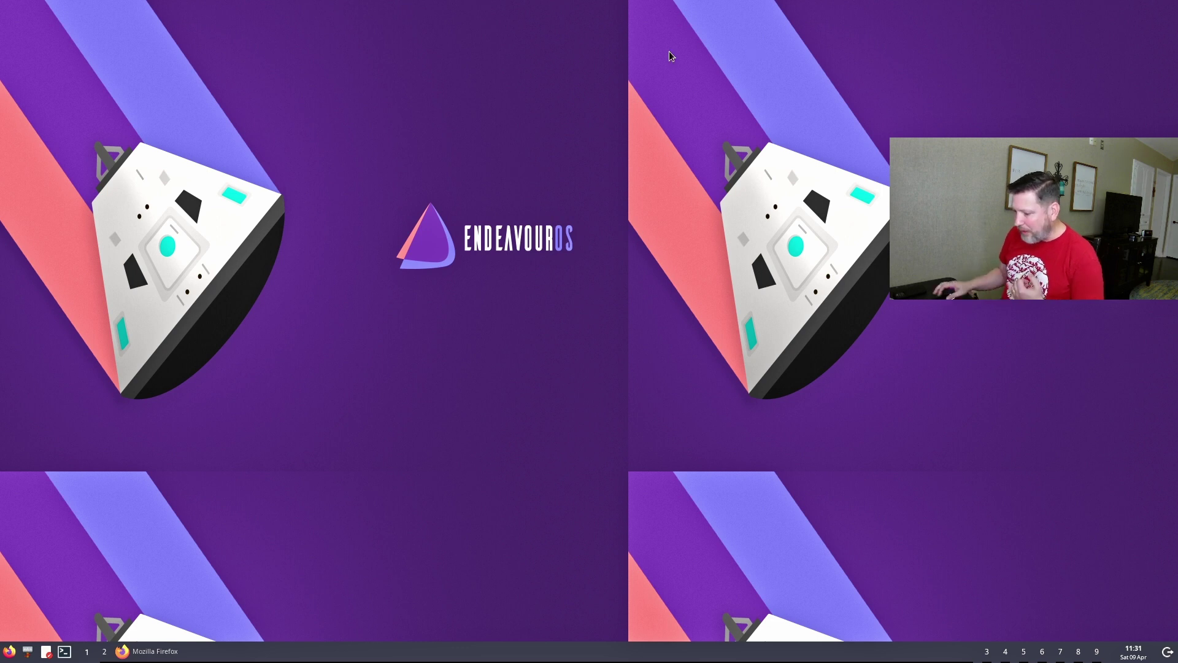
click(47, 654)
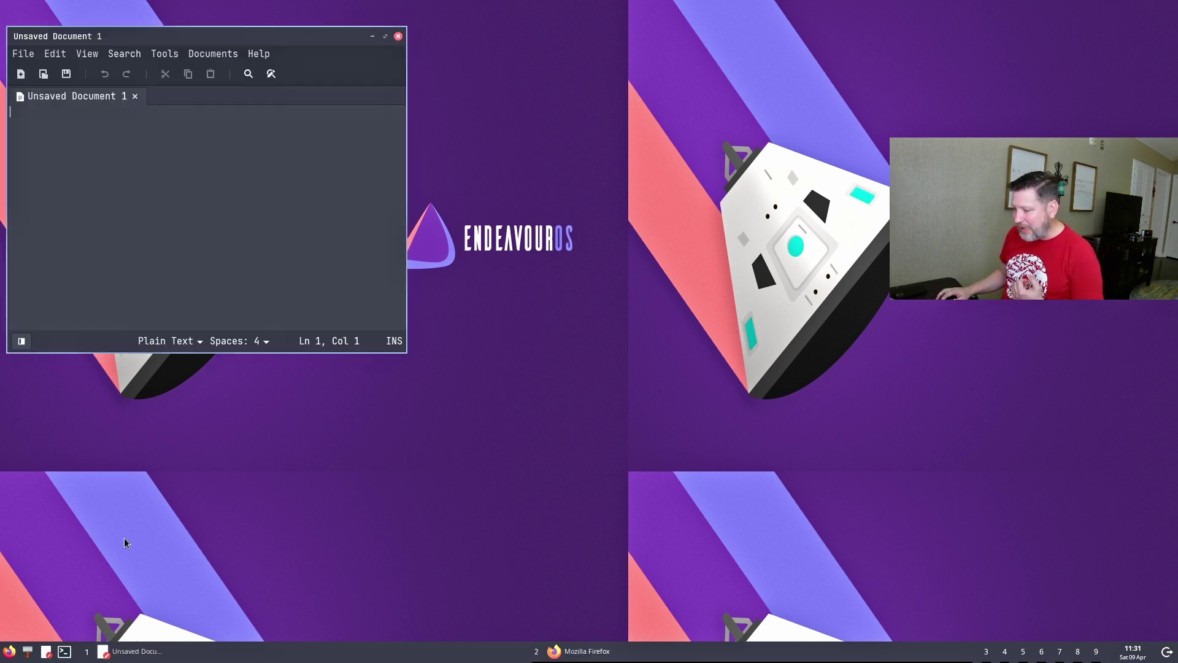
drag(273, 43, 387, 32)
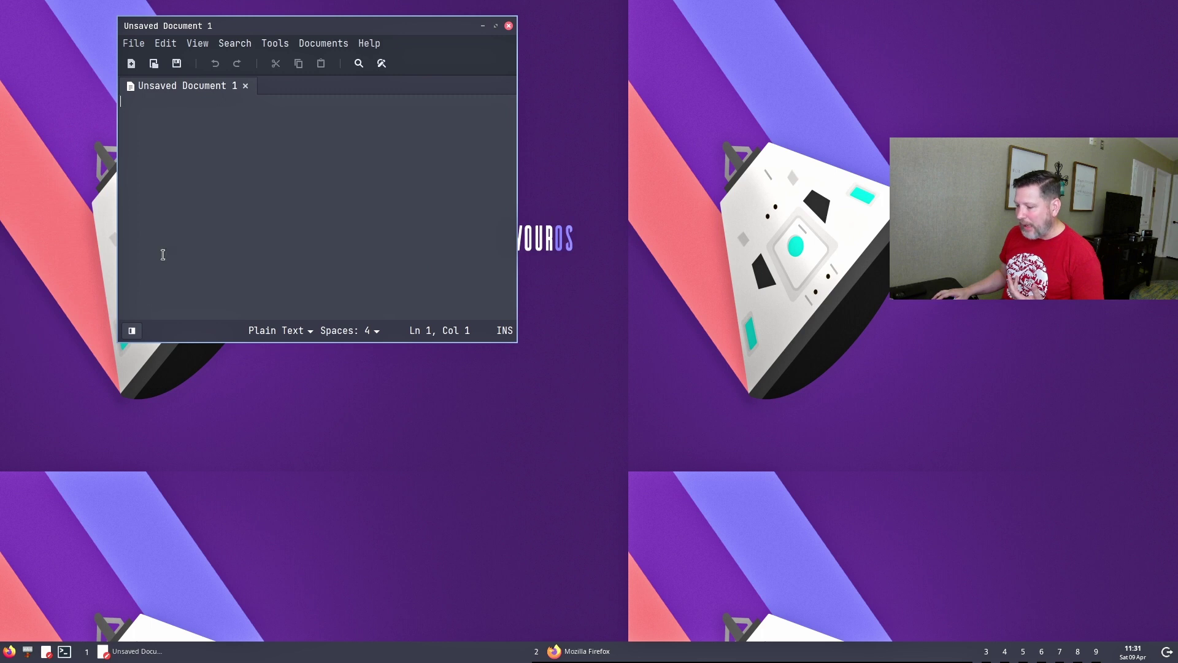
key(ctrl+q)
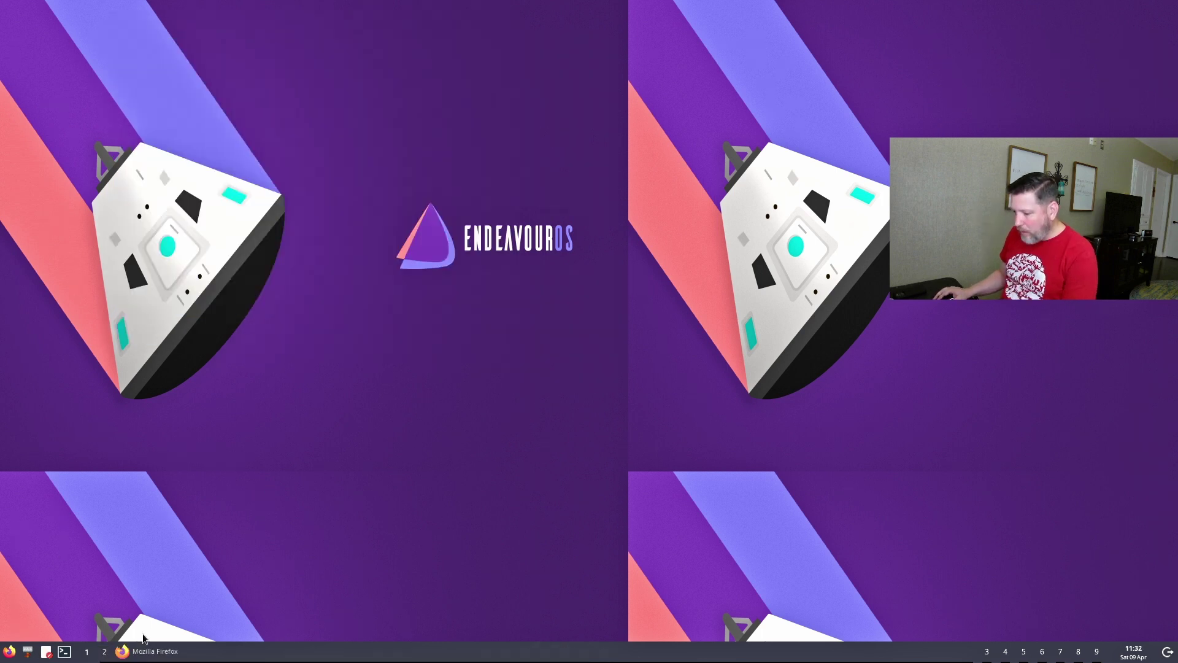
click(28, 651)
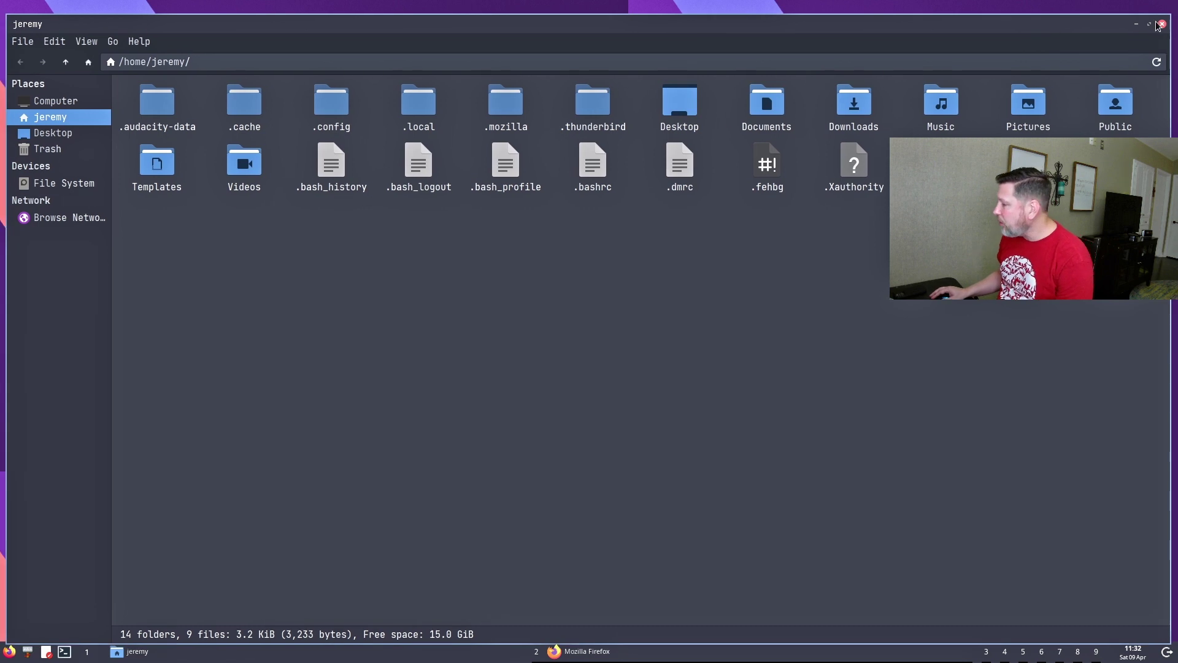
click(1162, 23)
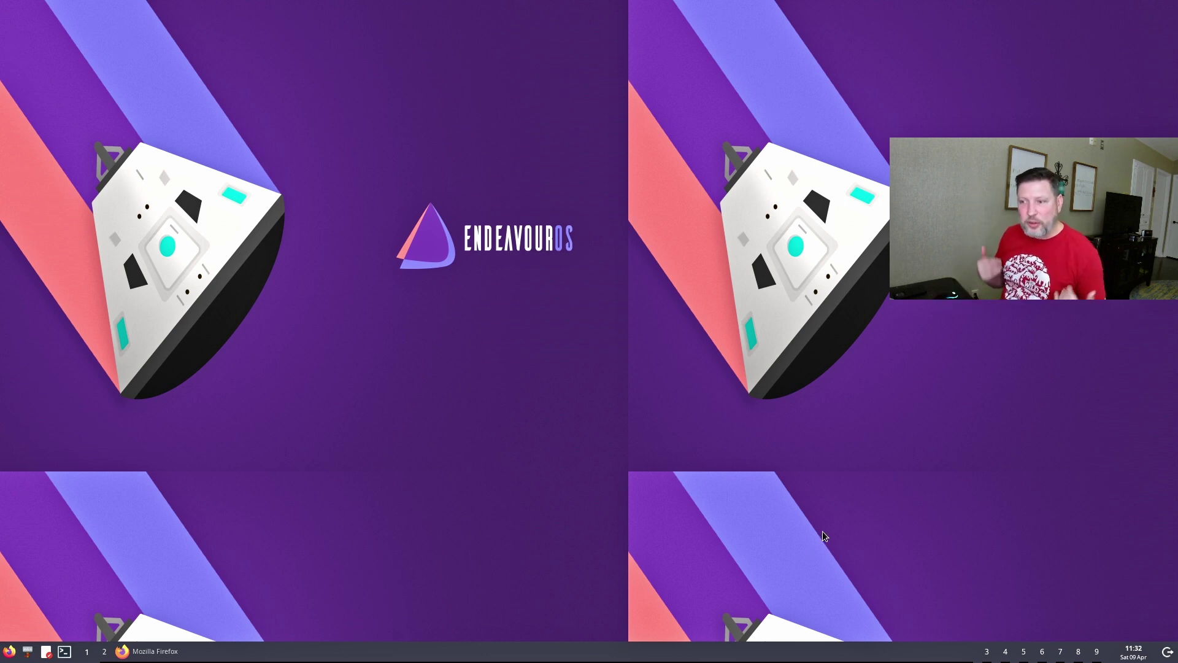
click(1171, 656)
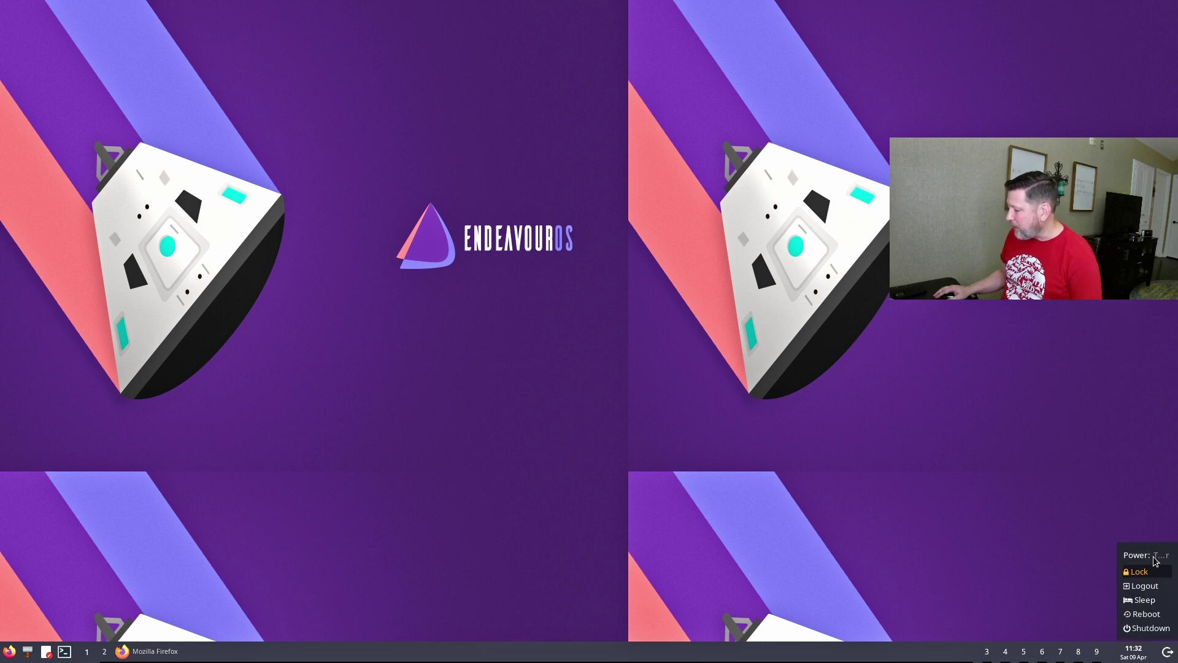
key(Escape)
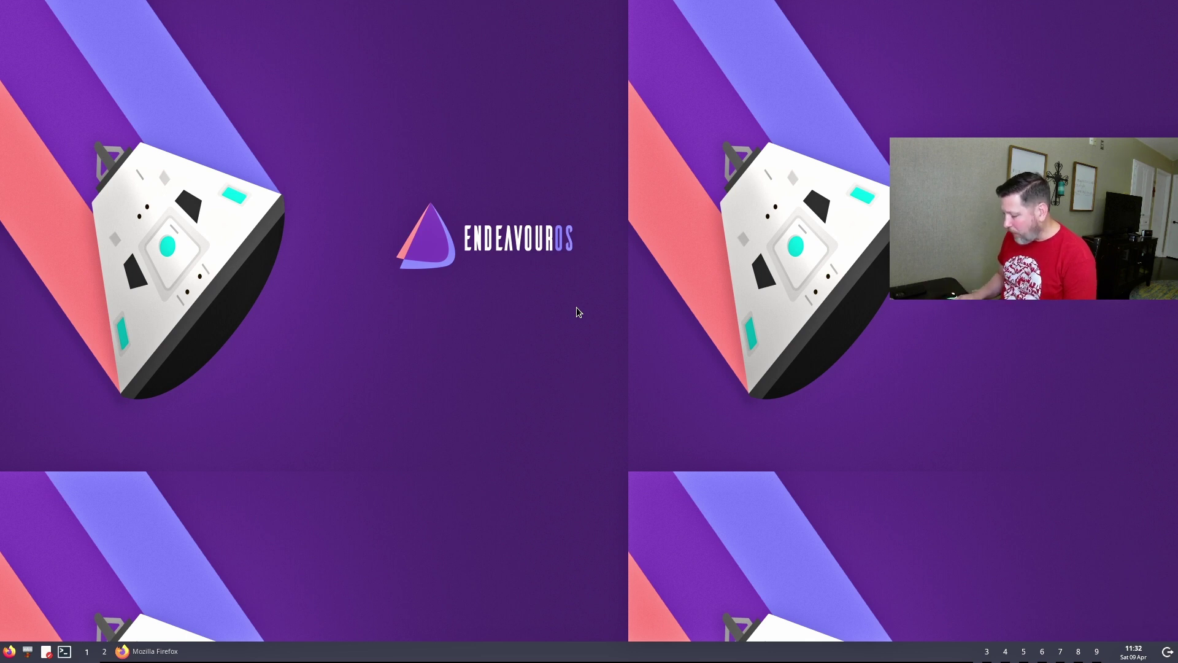
key(super+d)
key(super+d)
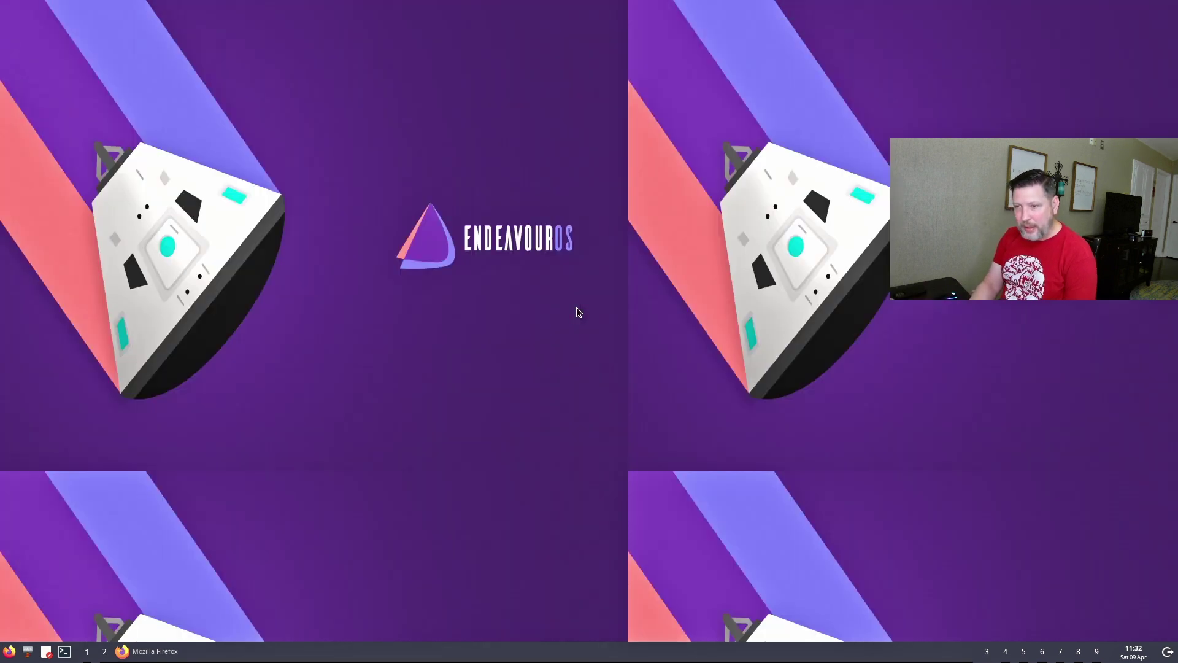